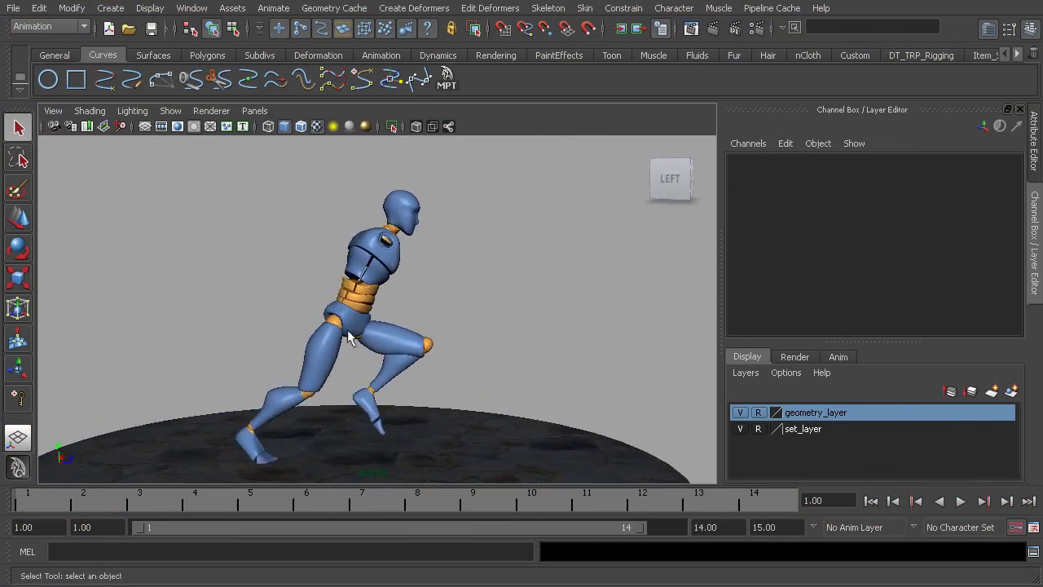
Display the NURBS curves in the viewport so the character's control rig is shown
alt+drag(450, 266, 431, 242)
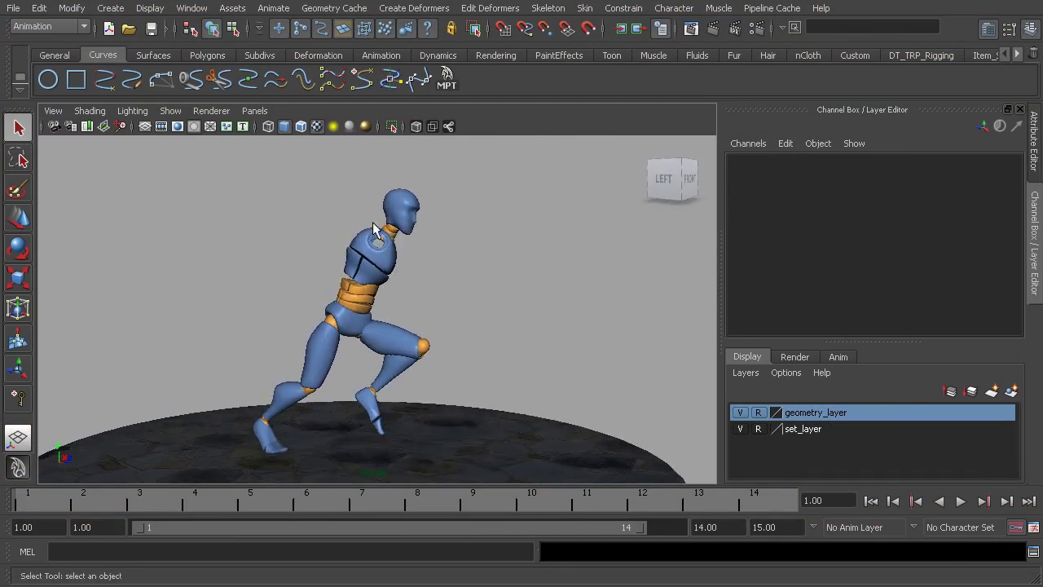
alt+drag(375, 269, 418, 295)
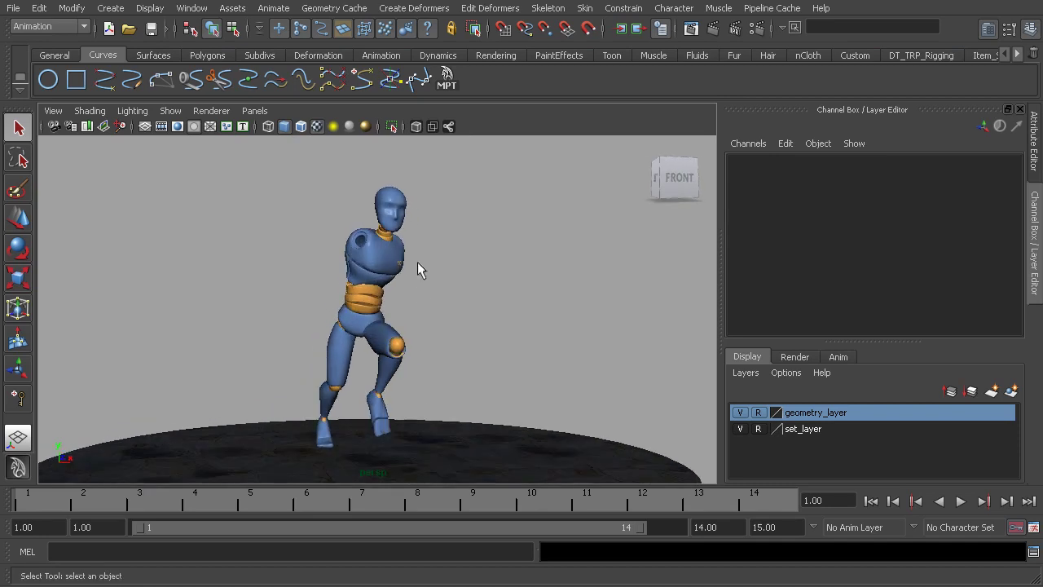
alt+drag(273, 246, 412, 275)
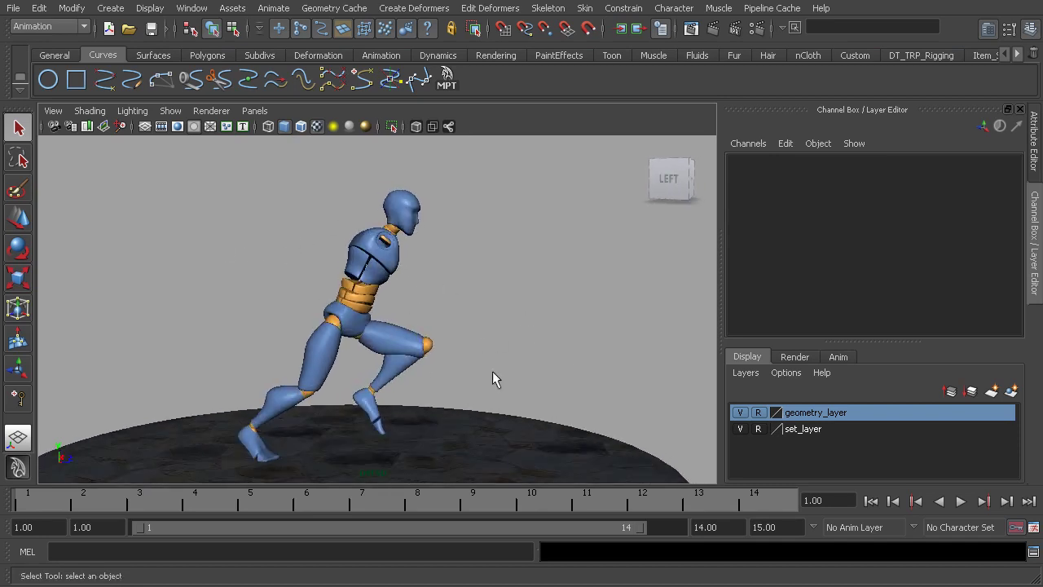
alt+drag(461, 356, 216, 228)
click(170, 110)
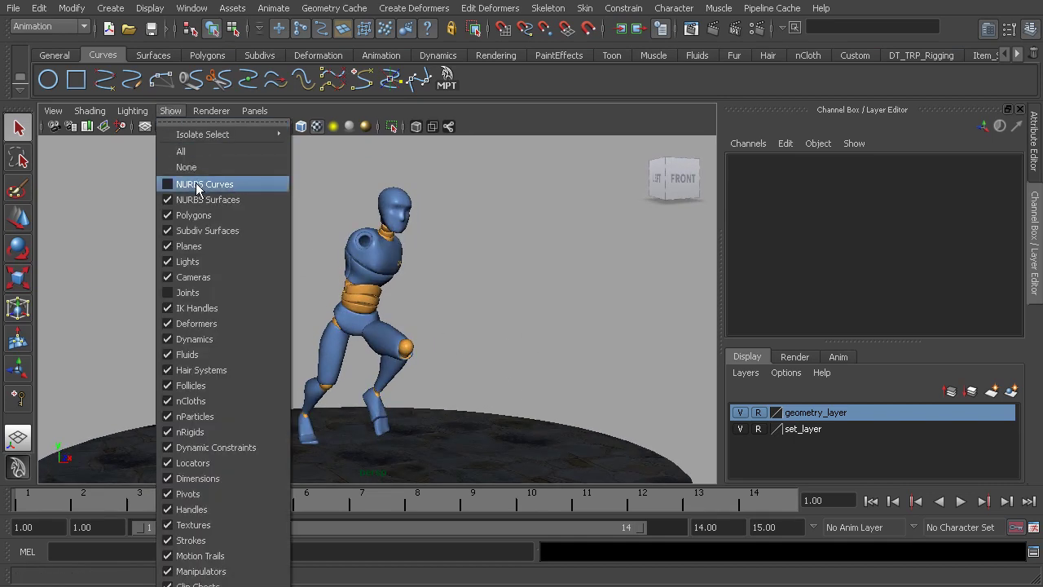
click(204, 181)
Turn on right and left arm visibility on the global control at the character's feet
alt+drag(291, 279, 419, 419)
click(409, 429)
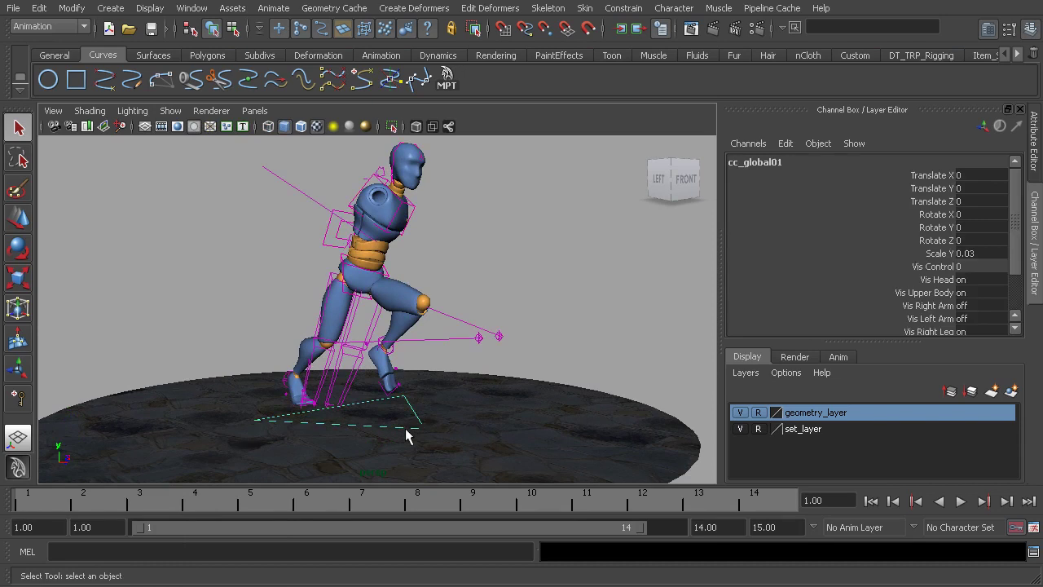
scroll(1013, 283, down, 1)
drag(978, 283, 977, 296)
key(Return)
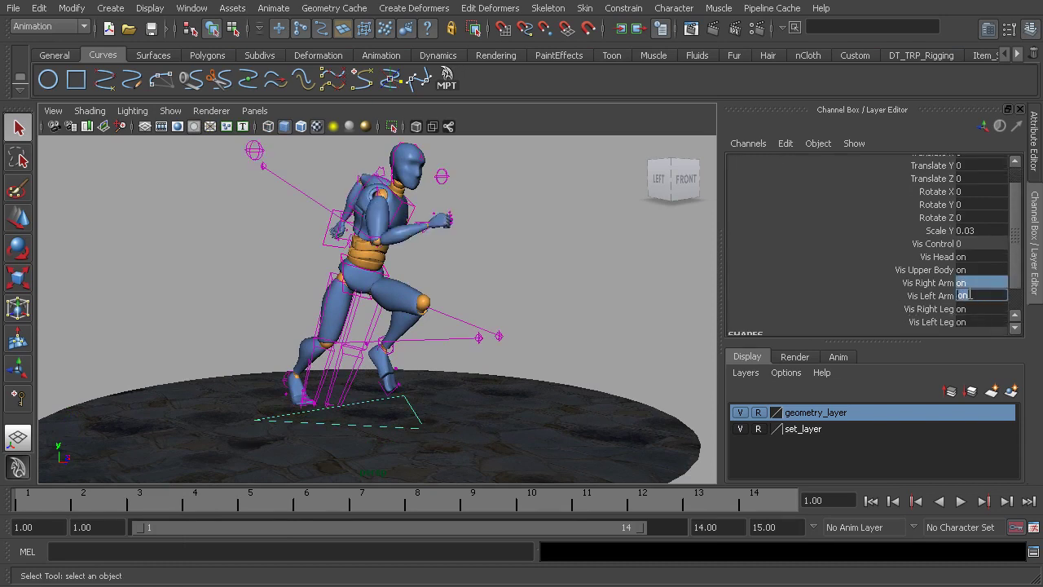
Scrub and play the run cycle from the front to examine how the arms swing
alt+drag(326, 377, 364, 255)
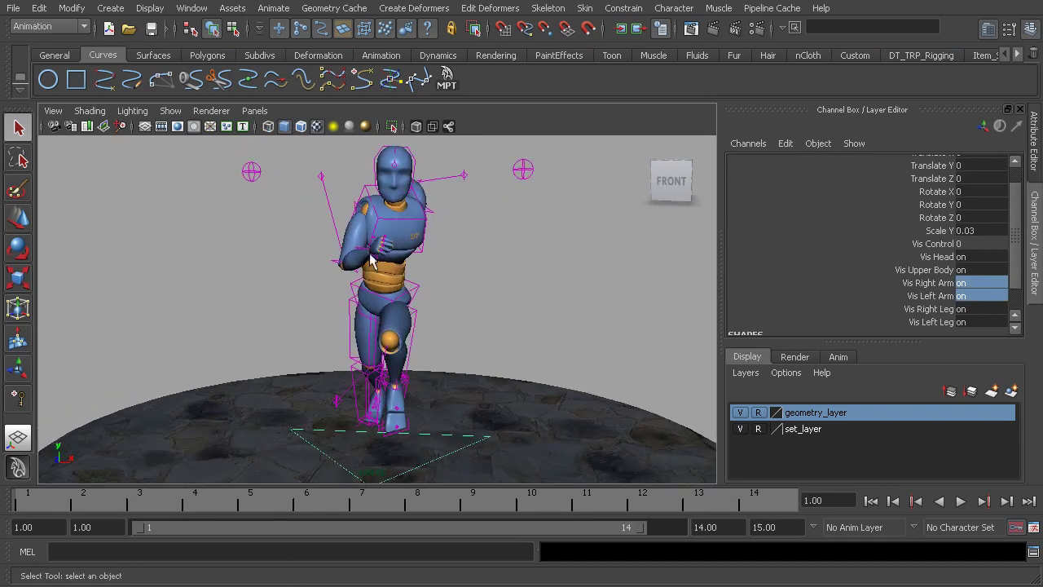
drag(84, 504, 318, 530)
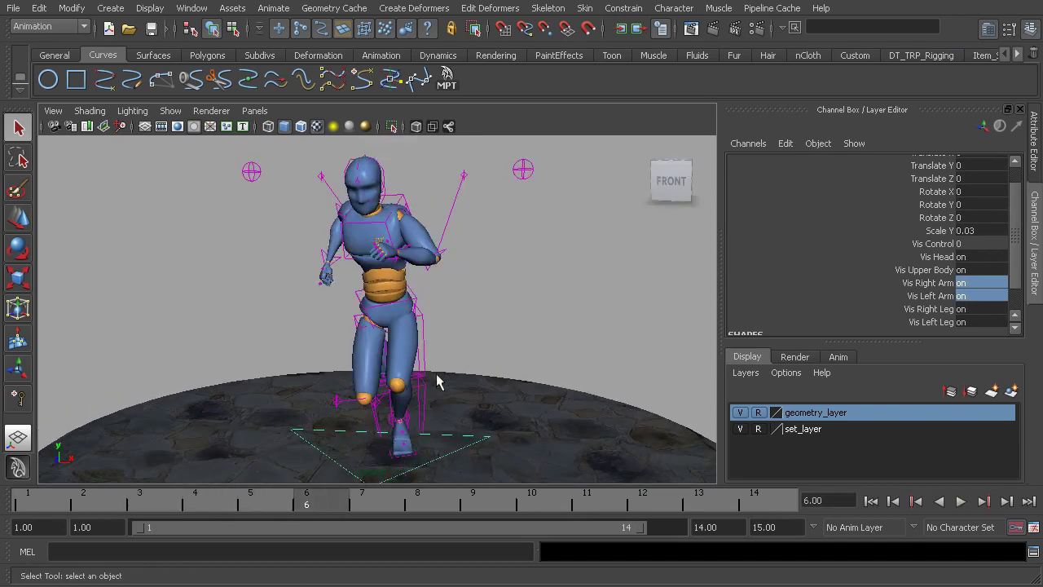
alt+drag(400, 465, 444, 306)
key(alt+v)
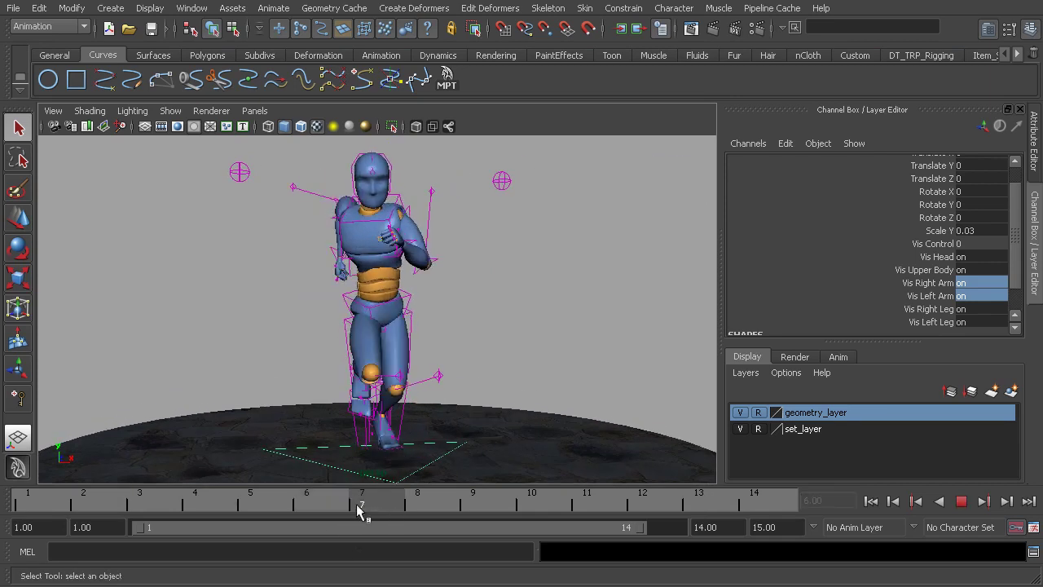
key(alt+v)
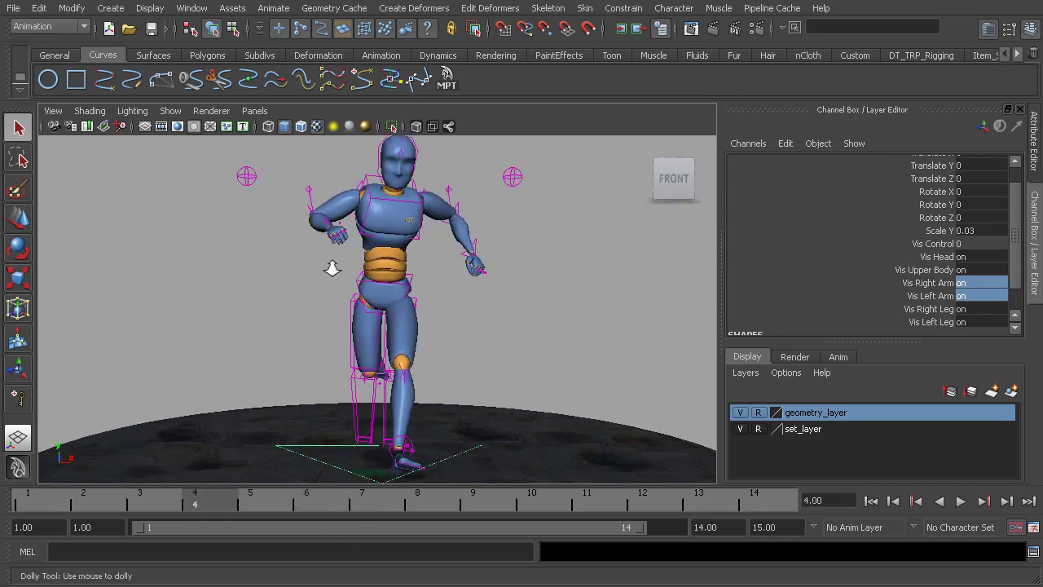
alt+drag(326, 196, 364, 190)
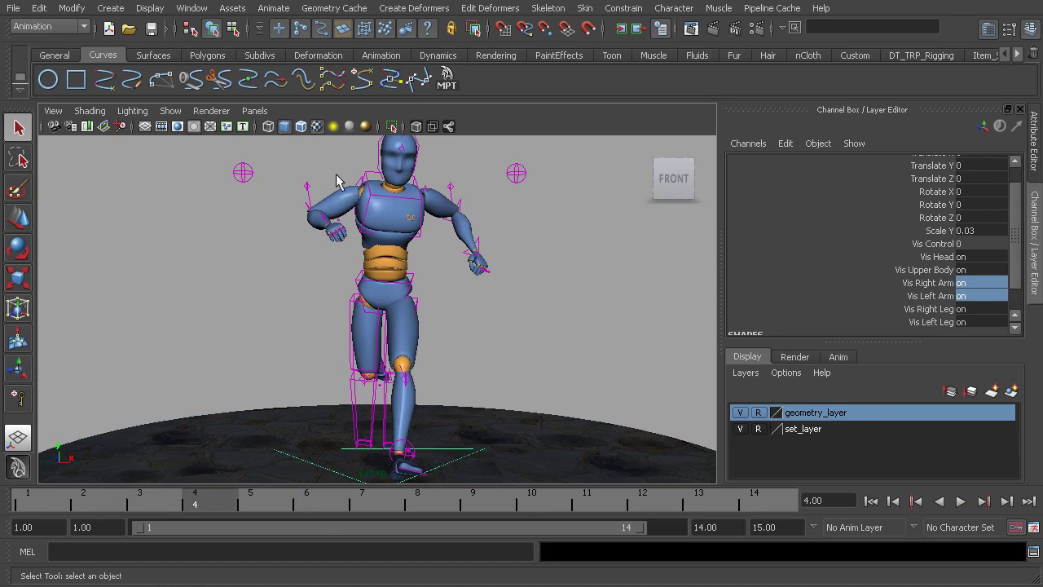
key(alt+v)
key(alt+v)
key(alt+v)
At frame 4, set the right upper arm FK control's Rotate Z to 70.36, key it, and play the cycle
drag(588, 501, 195, 500)
alt+middle_drag(372, 235, 346, 251)
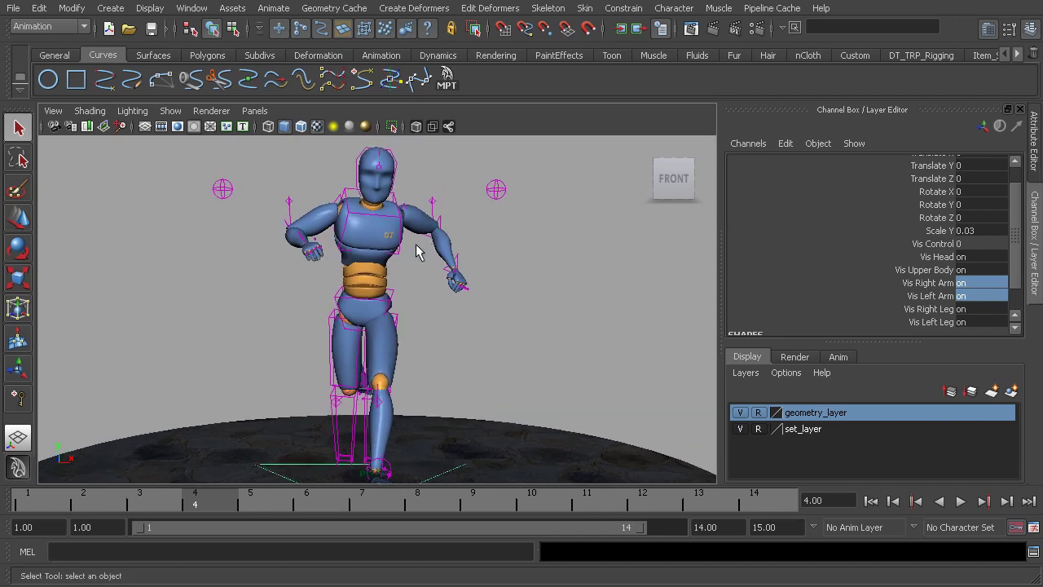
scroll(346, 224, up, 3)
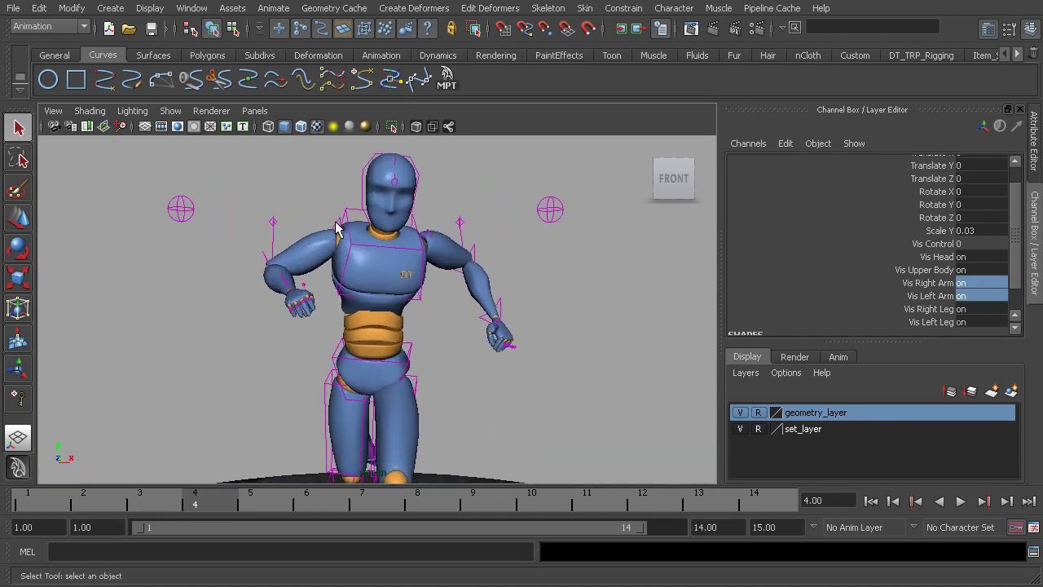
click(336, 228)
alt+drag(334, 253, 336, 238)
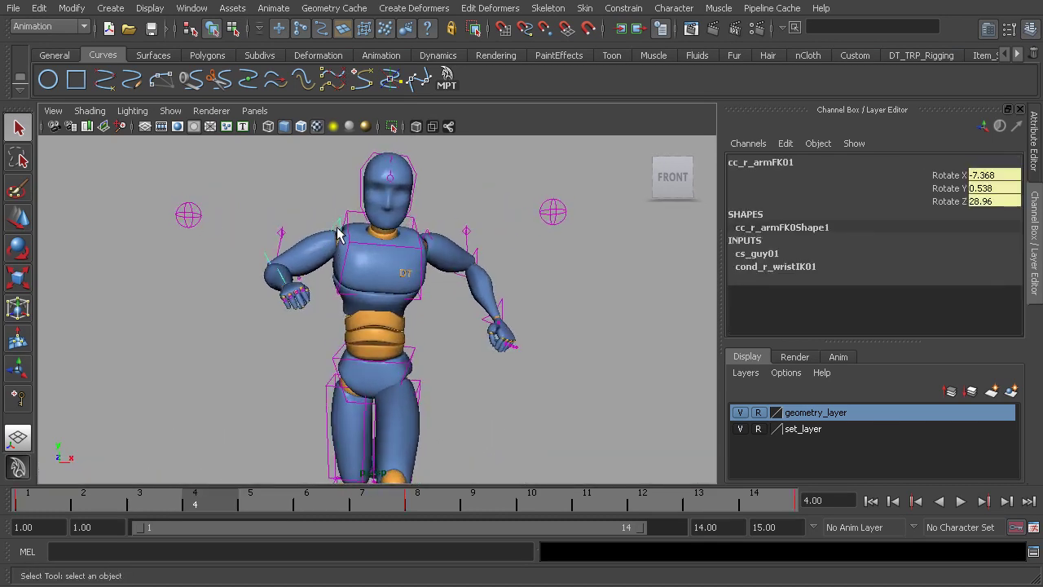
click(950, 201)
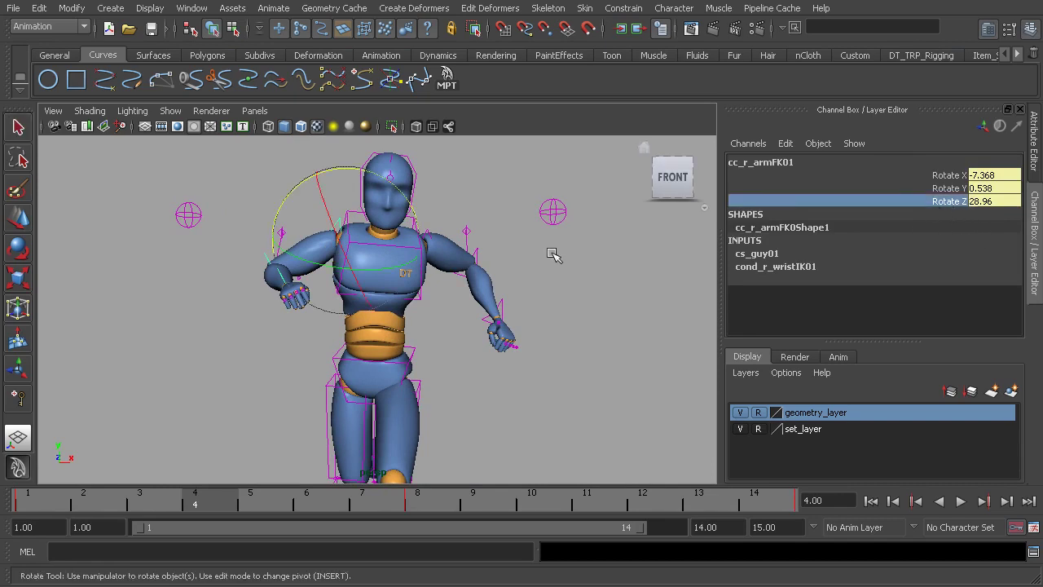
middle_drag(598, 285, 702, 303)
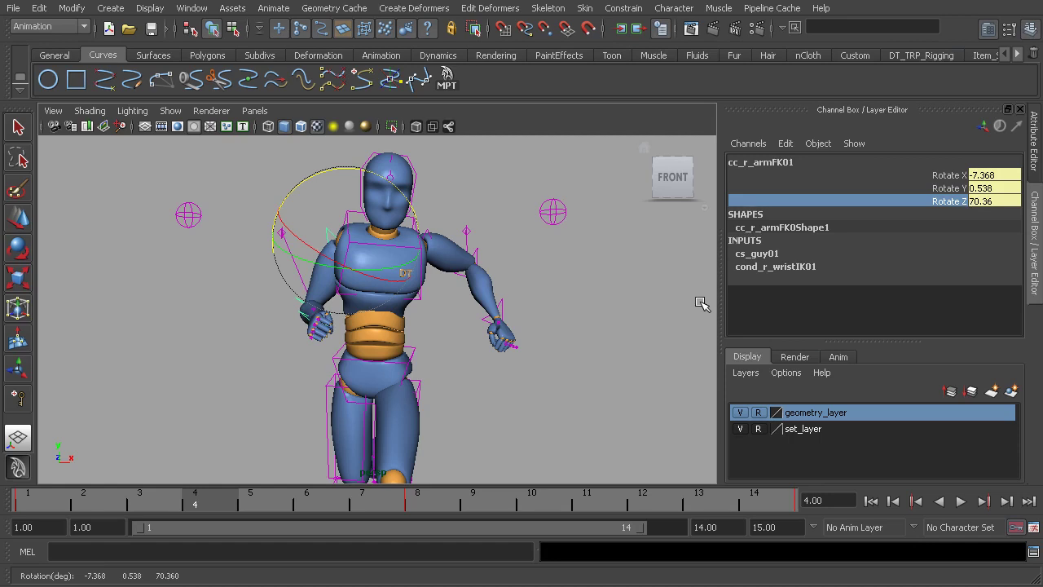
key(alt+v)
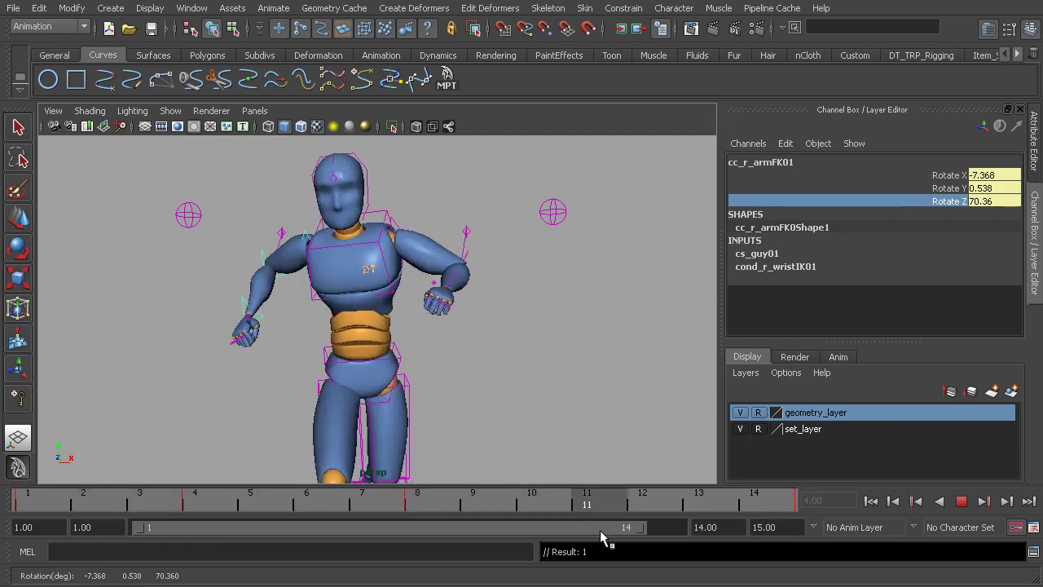
key(alt+v)
At frame 11, rotate the right upper arm FK control to about 22.808, -26.685, 61.762, key it, and play the cycle
drag(368, 218, 318, 188)
key(s)
key(alt+v)
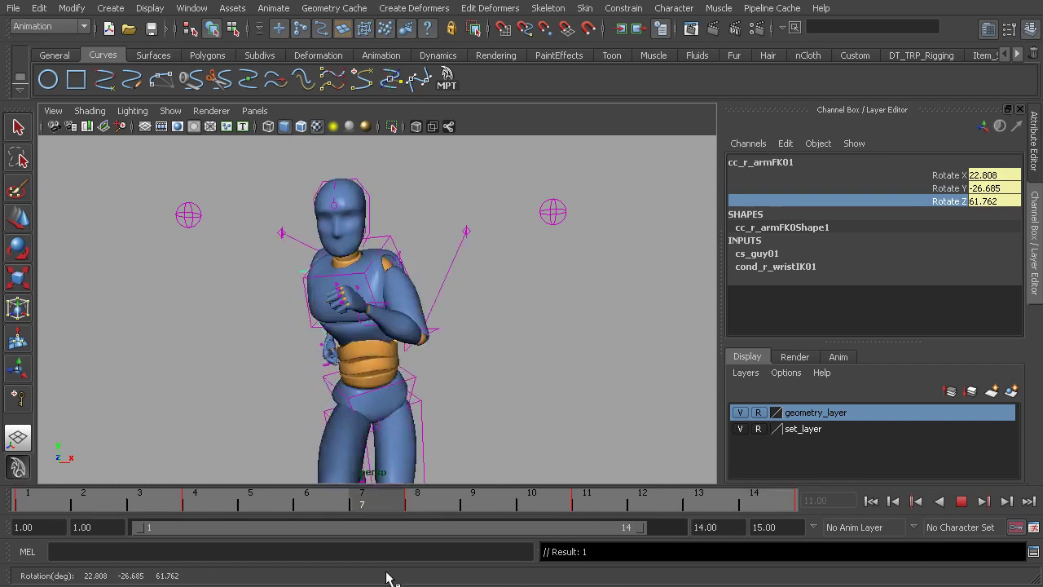
key(alt+v)
Extend the playback range to frame 15 and play the run cycle
double_click(344, 527)
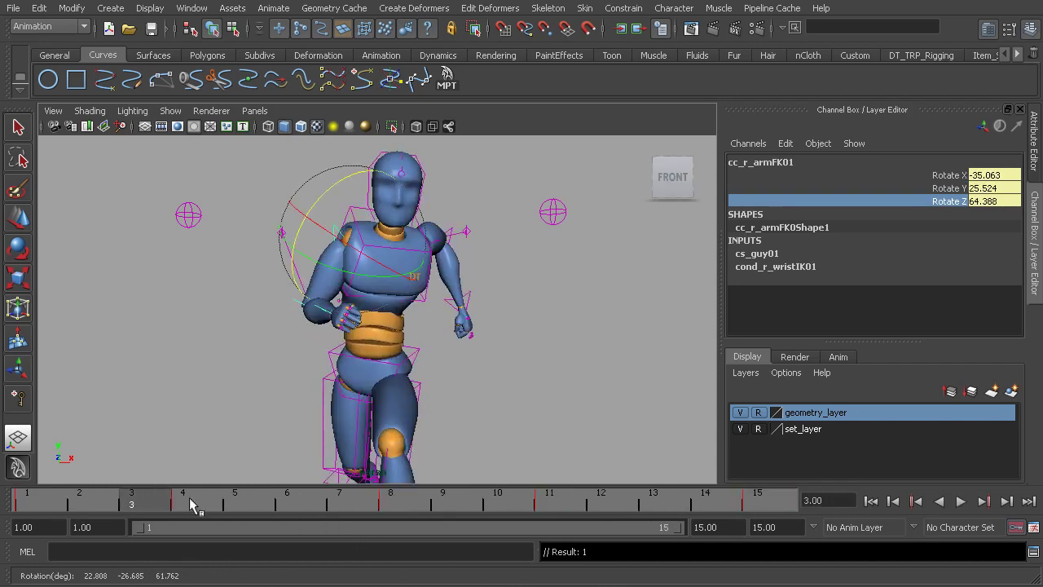
key(alt+v)
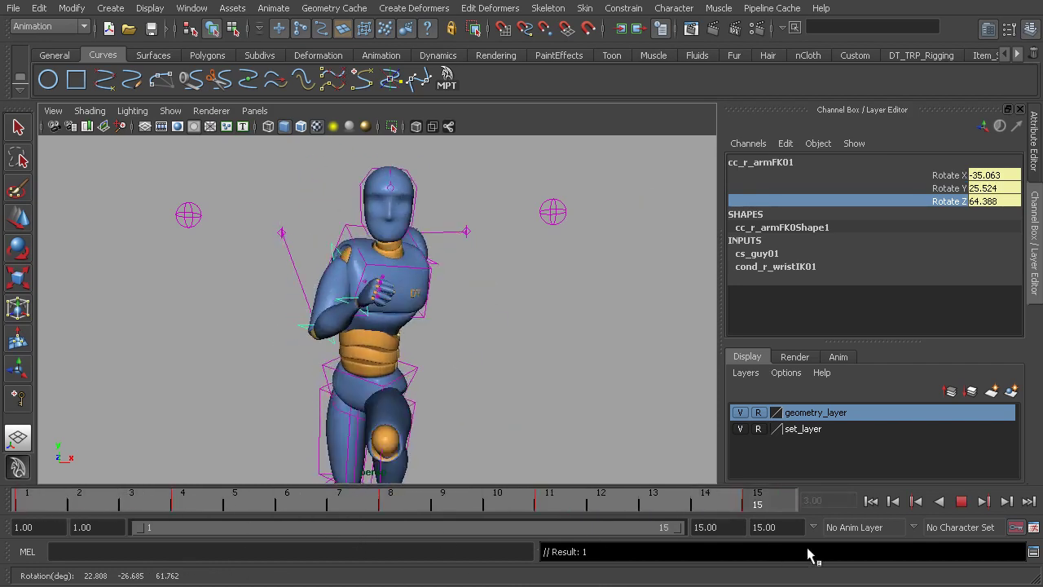
key(alt+v)
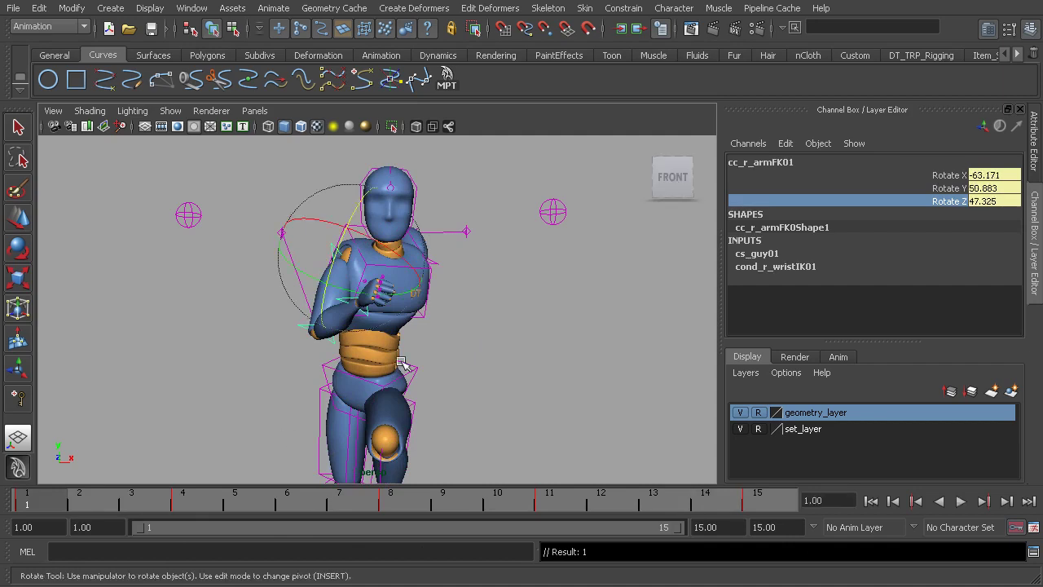
Create a locator and move it near the right hand, at about 1.452, 3.435, 1.827
key(q)
click(489, 270)
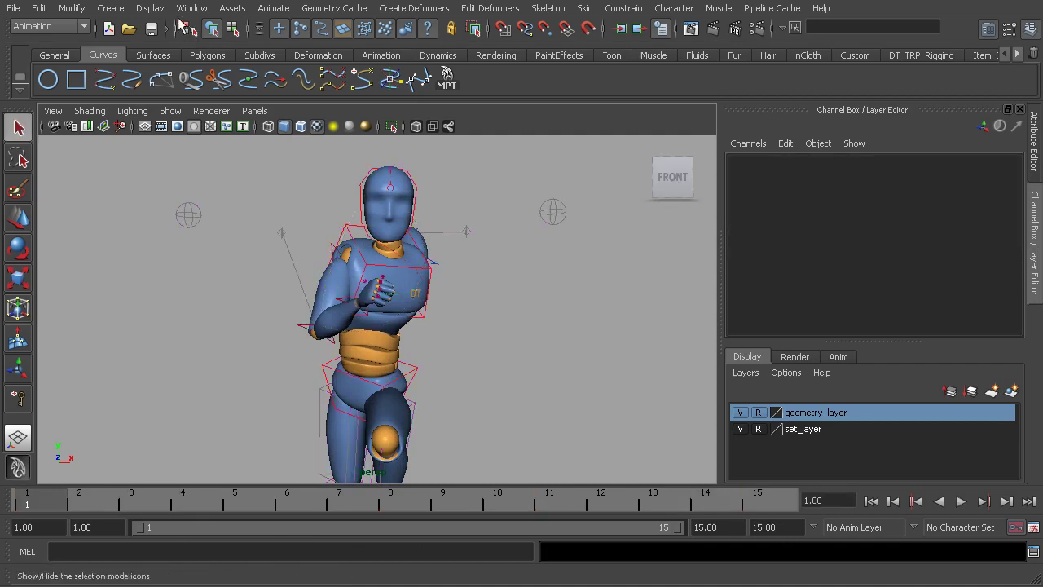
click(110, 7)
click(154, 287)
alt+drag(150, 287, 396, 239)
key(w)
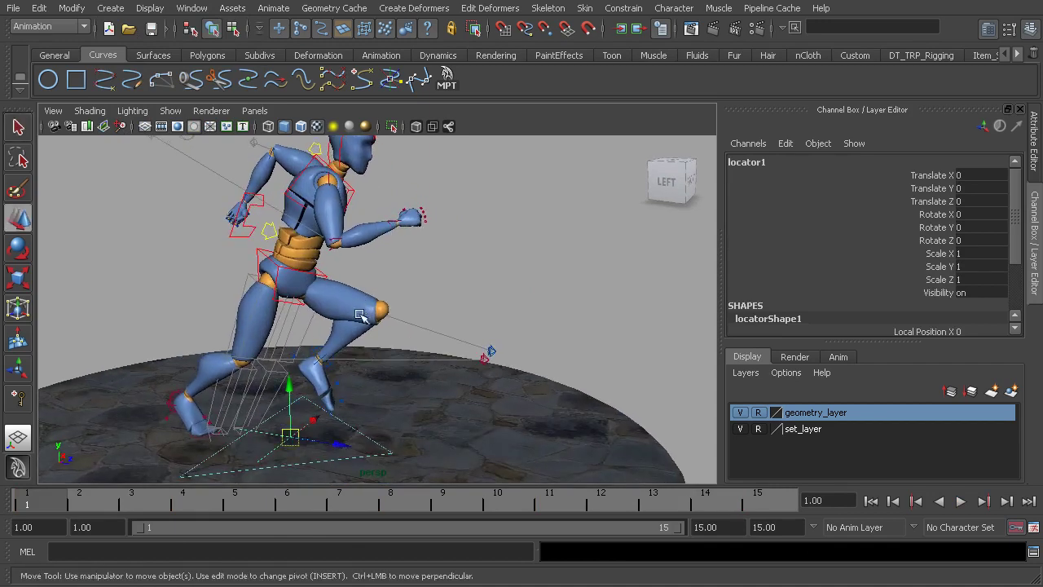
drag(298, 428, 482, 312)
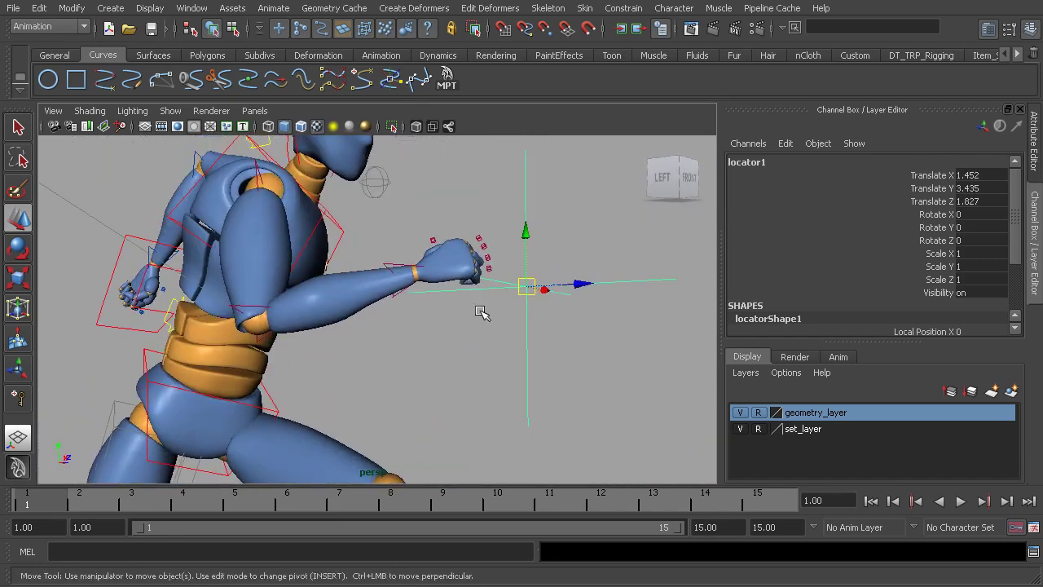
Point constrain the locator to the right wrist FK control
click(391, 263)
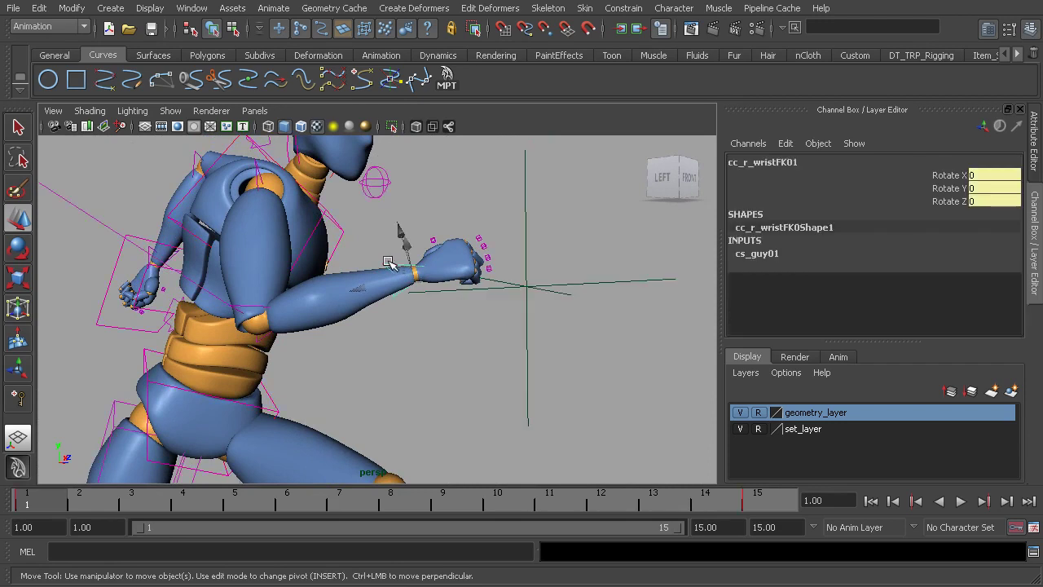
shift+click(525, 210)
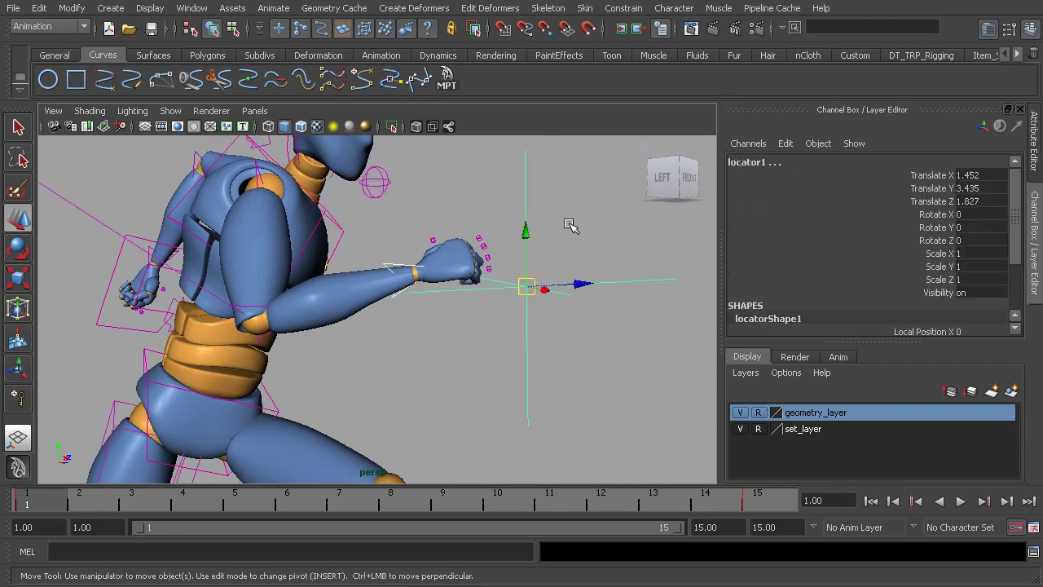
click(623, 7)
click(643, 40)
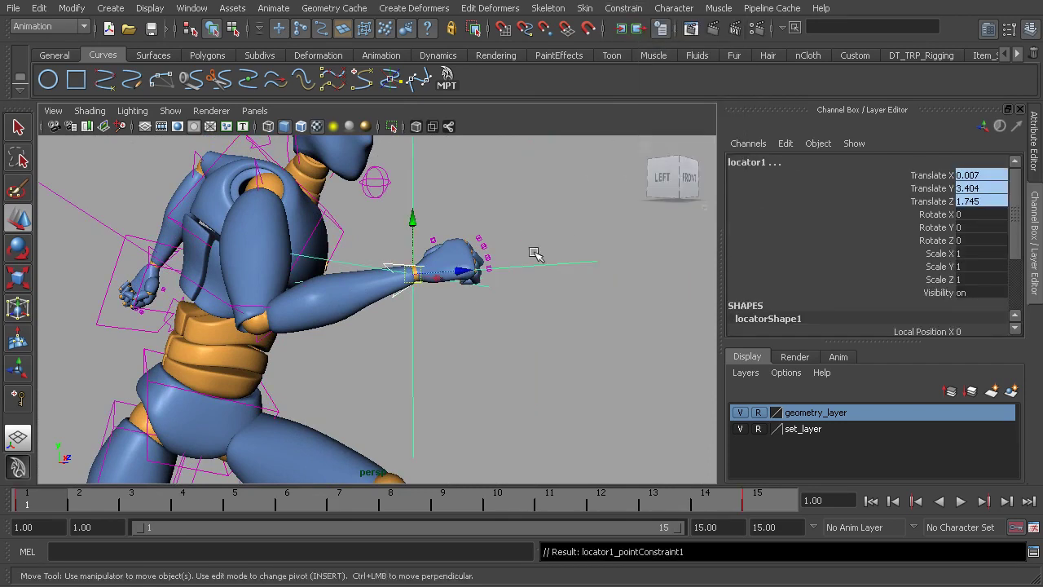
Copy the name of the locator's point constraint and use it to select the constraint node by name
alt+drag(453, 257, 465, 261)
scroll(839, 290, down, 3)
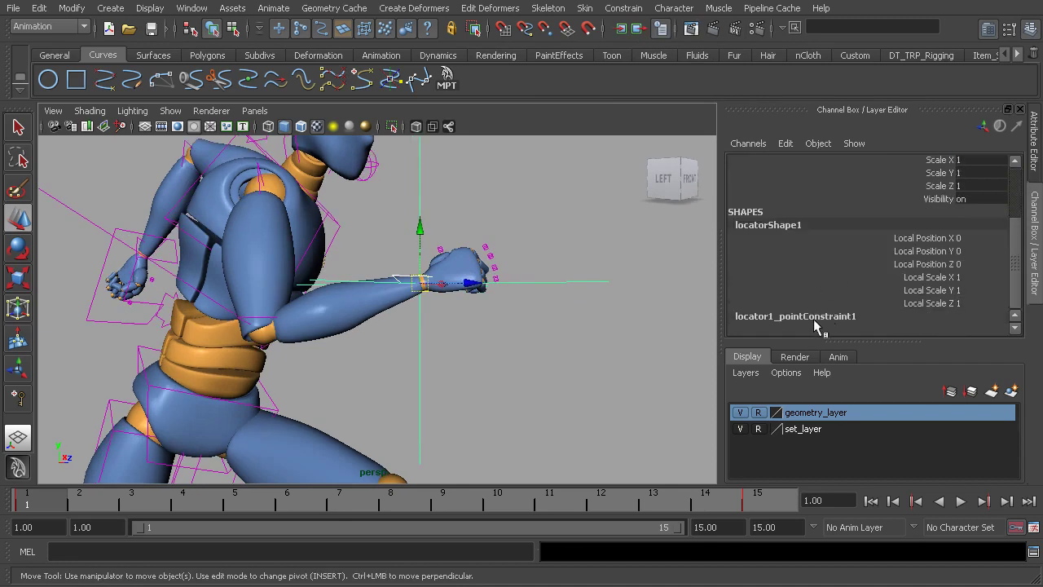
alt+drag(377, 294, 559, 362)
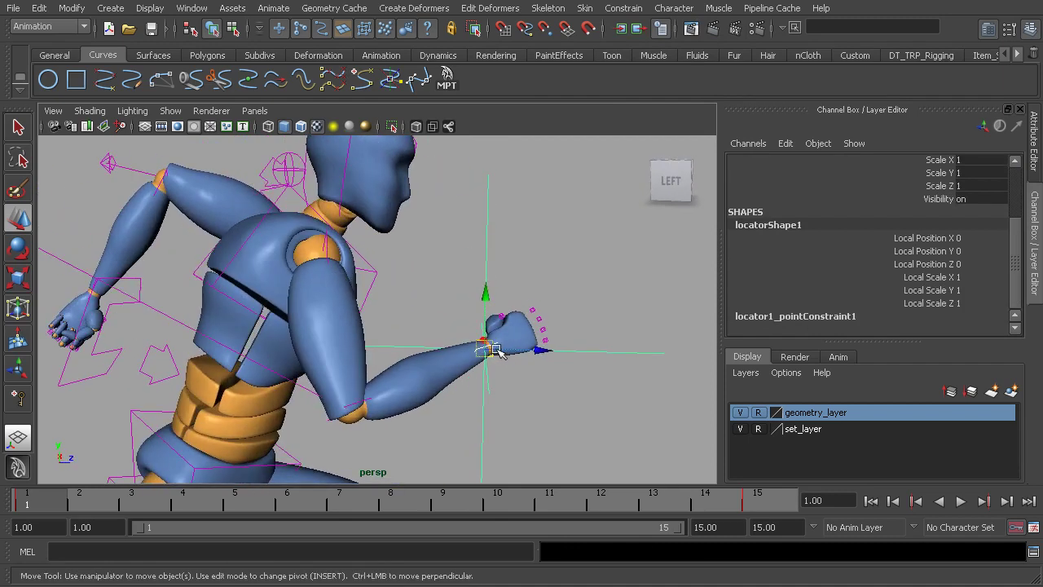
alt+drag(494, 350, 480, 282)
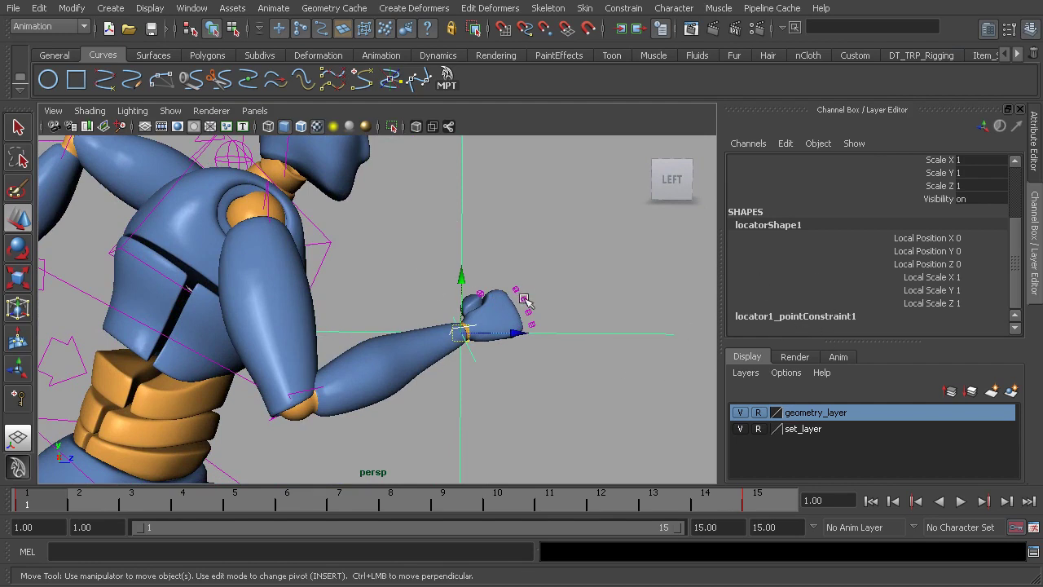
click(826, 318)
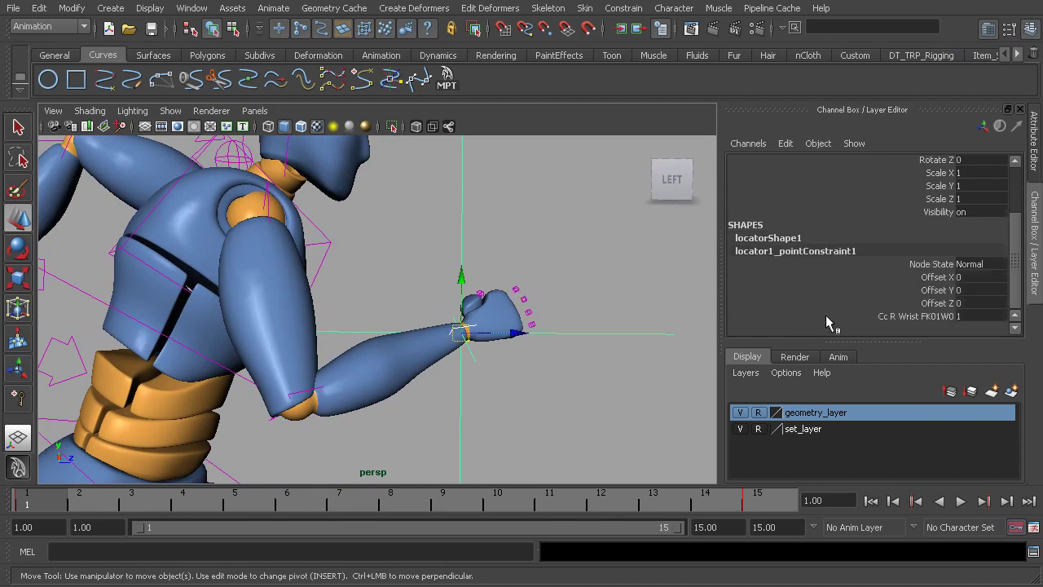
double_click(828, 253)
key(ctrl+c)
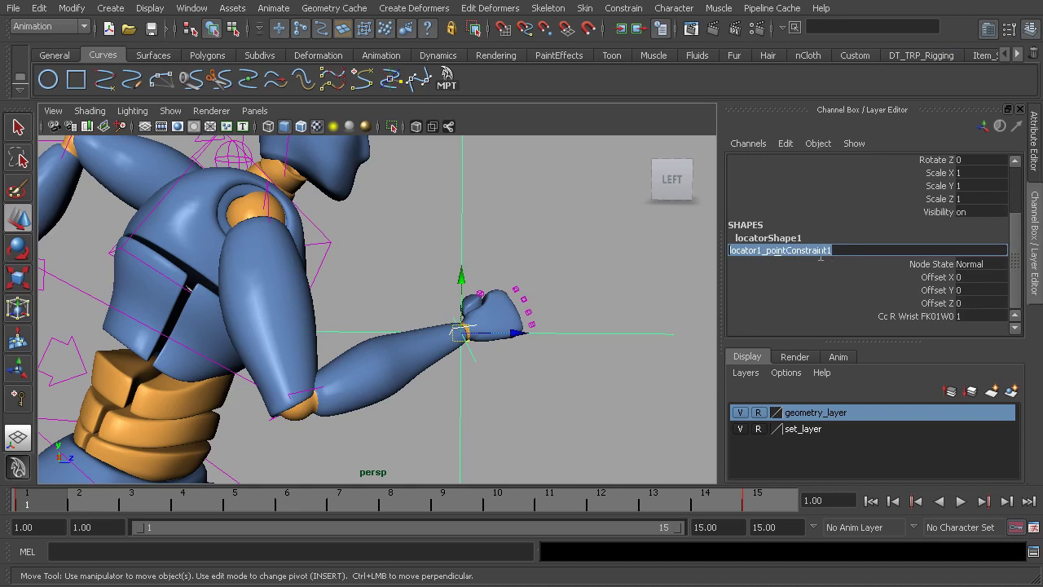
click(784, 30)
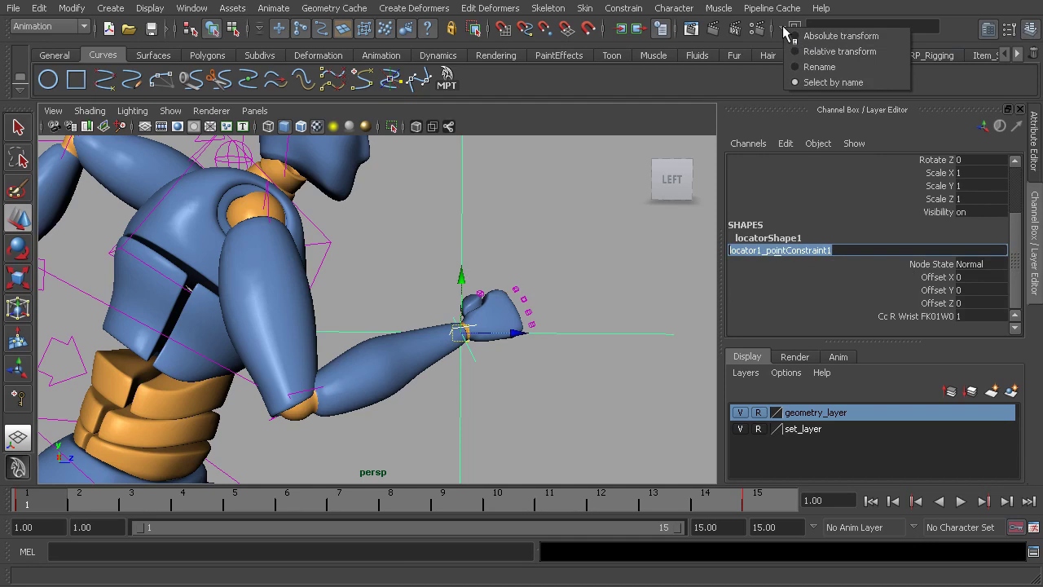
click(837, 83)
click(869, 27)
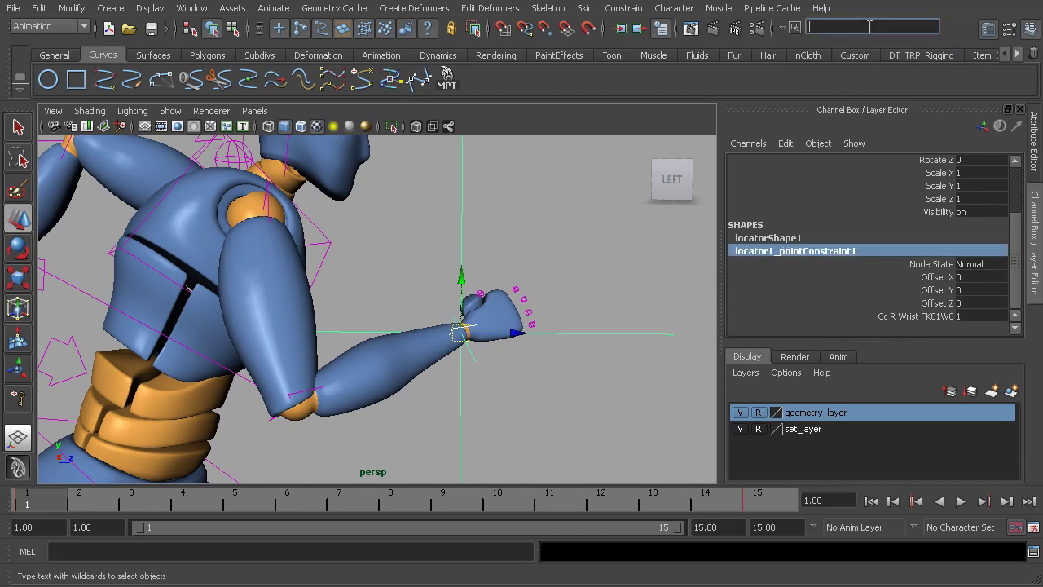
key(ctrl+v)
key(Return)
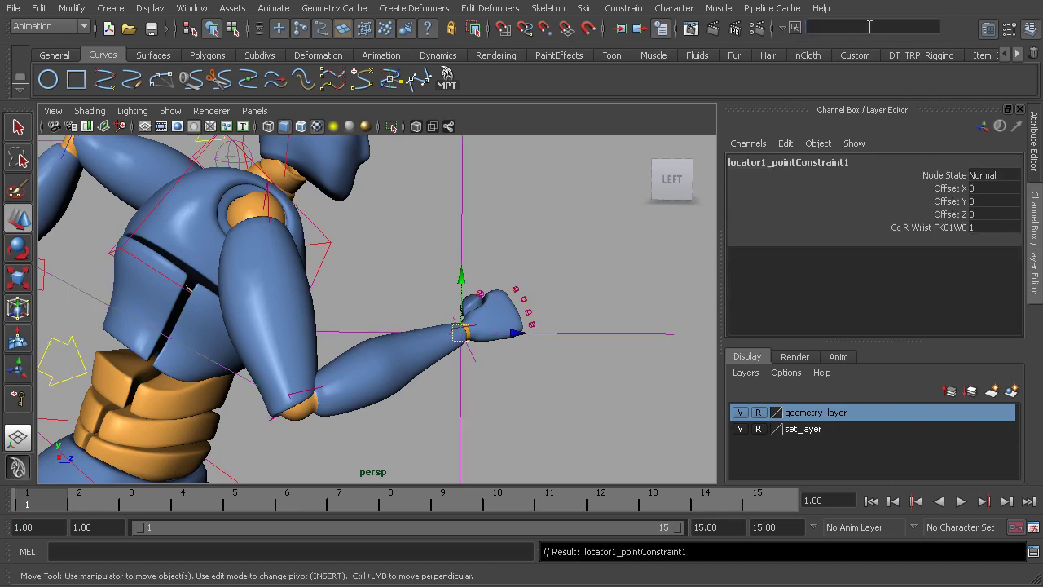
Delete the locator's point constraint and move the locator to the right hand's knuckles, at about 0.232, 3.508, 2.043
click(648, 122)
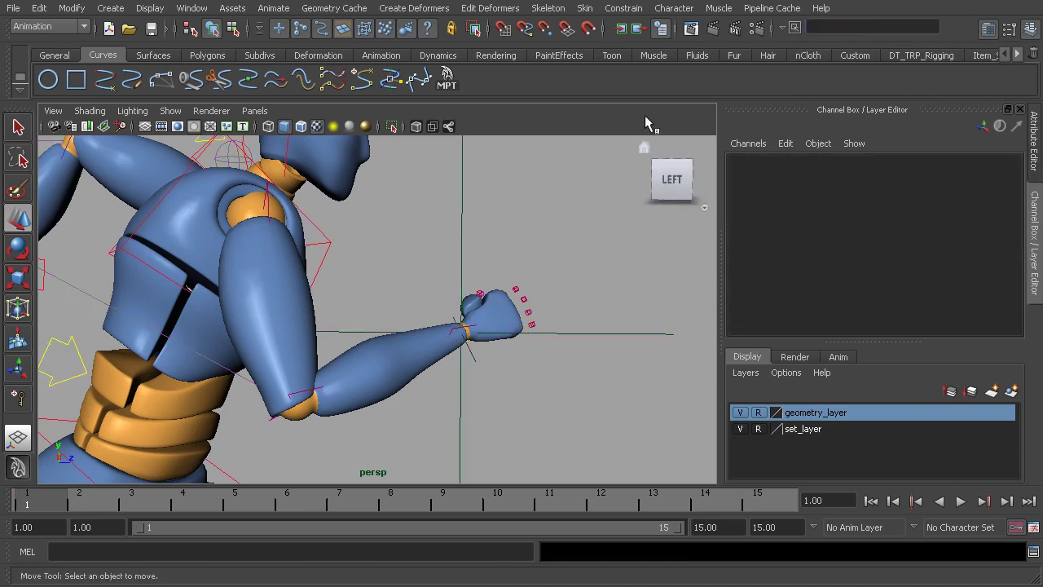
drag(441, 246, 470, 258)
drag(444, 319, 384, 324)
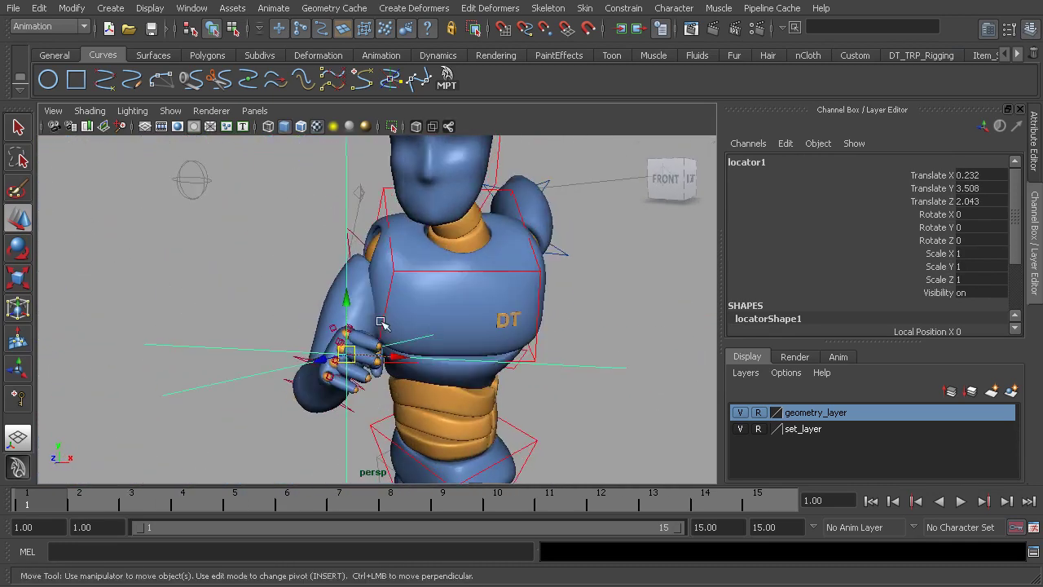
Parent the locator to the right arm FK control
alt+drag(370, 243, 339, 241)
click(357, 231)
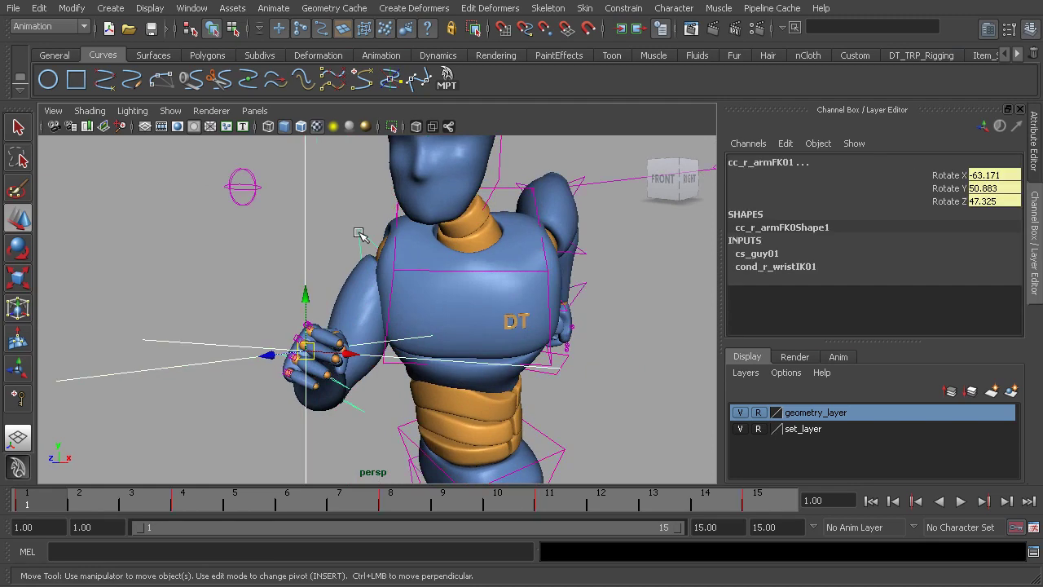
key(p)
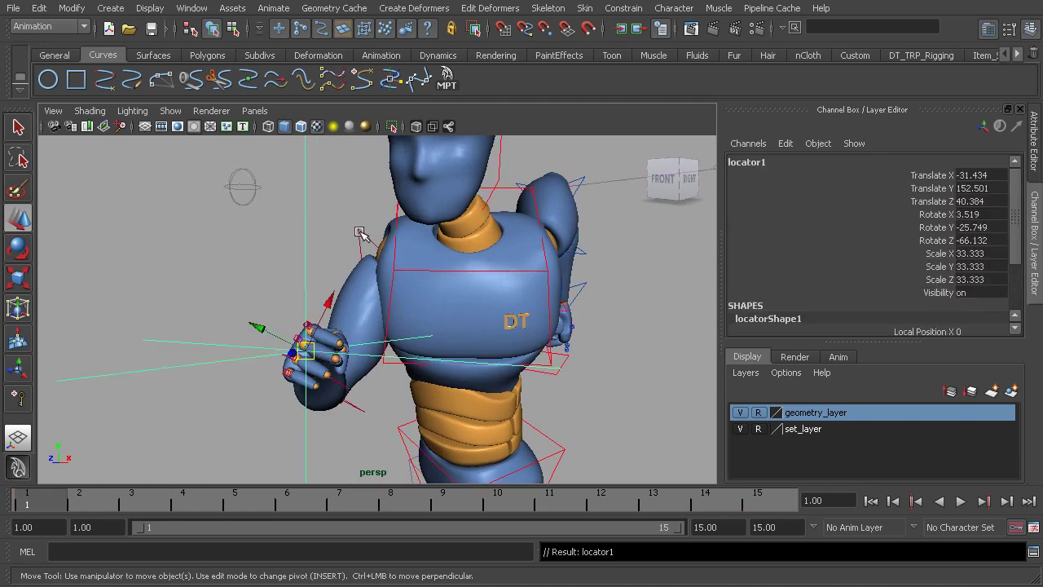
Create an editable motion trail for the locator on the right hand
alt+right_drag(381, 288, 261, 296)
alt+drag(261, 296, 320, 293)
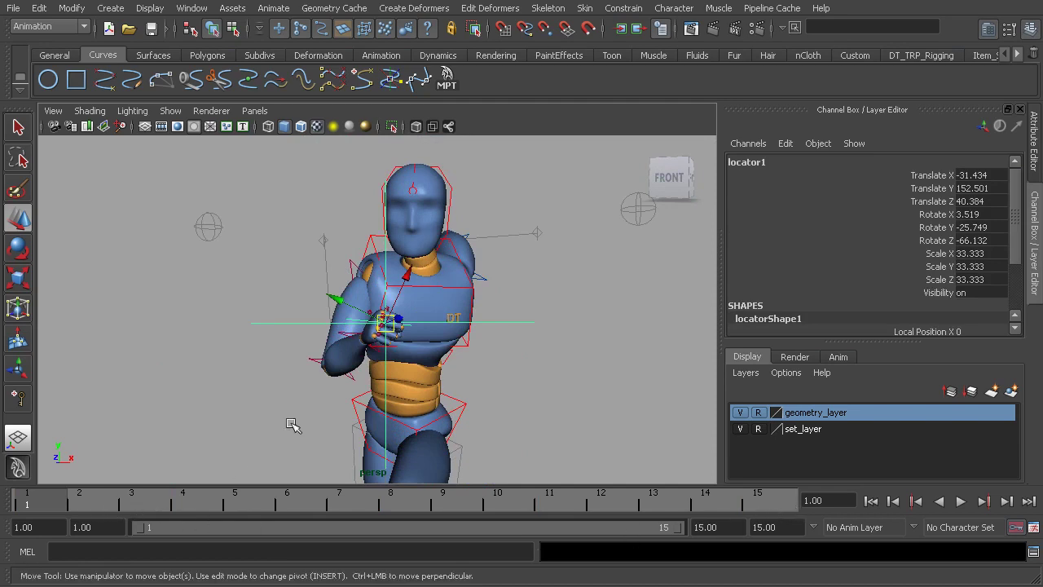
click(273, 8)
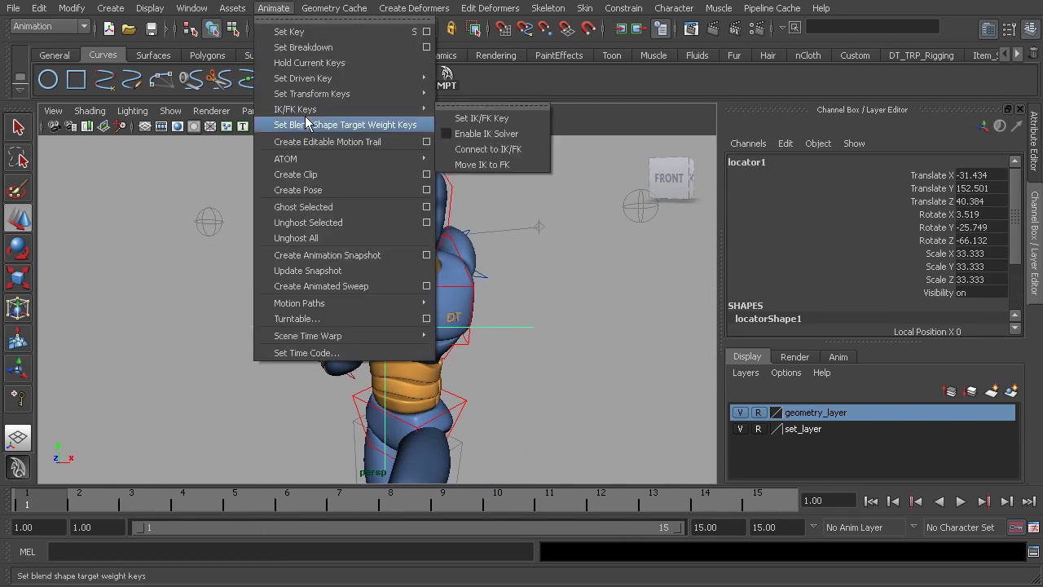
click(326, 142)
Select the right arm FK control and play the run cycle, returning to frame 1
alt+drag(424, 340, 472, 351)
drag(421, 498, 40, 499)
alt+drag(284, 233, 356, 265)
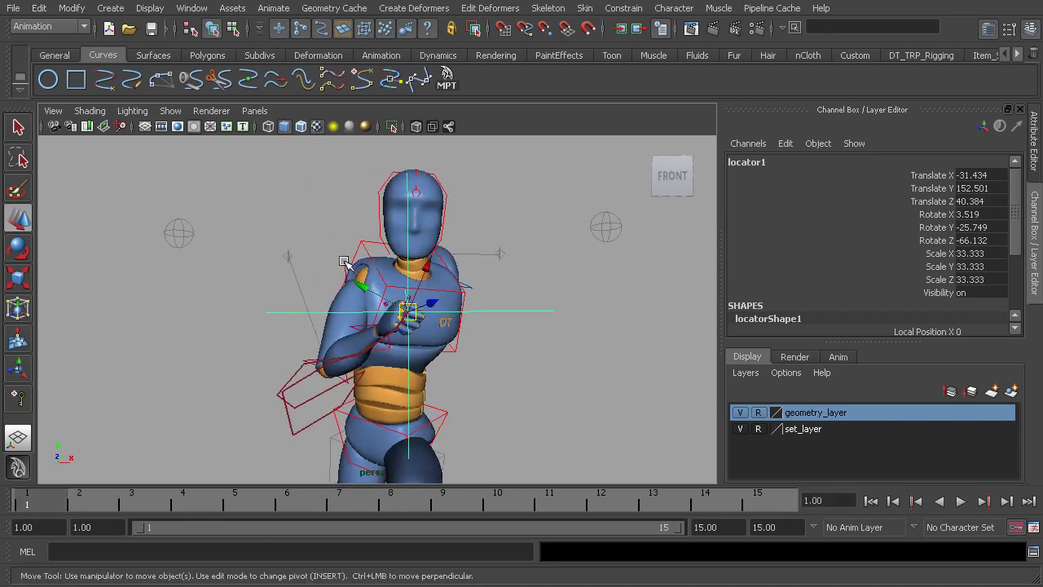
click(344, 262)
key(alt+v)
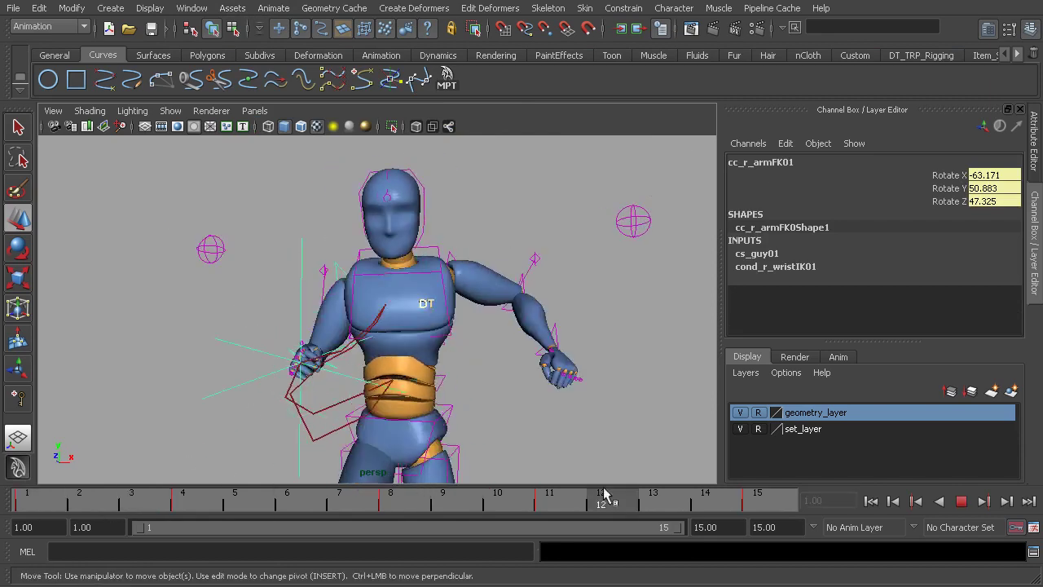
click(41, 505)
At frame 1, set the right arm FK control's Rotate X to about -77.211
alt+drag(372, 314, 477, 309)
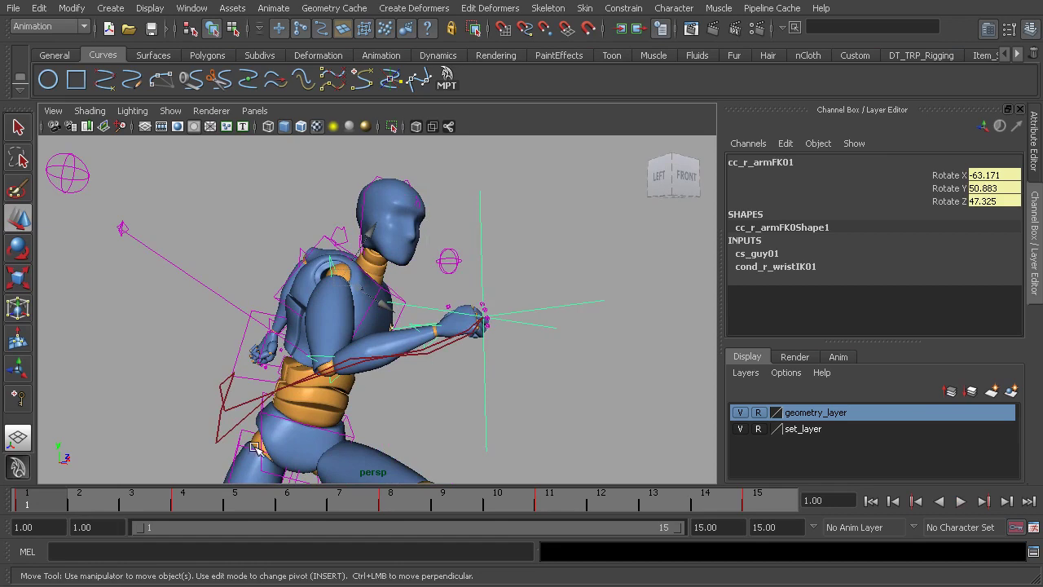
alt+drag(508, 270, 549, 323)
alt+drag(478, 321, 322, 321)
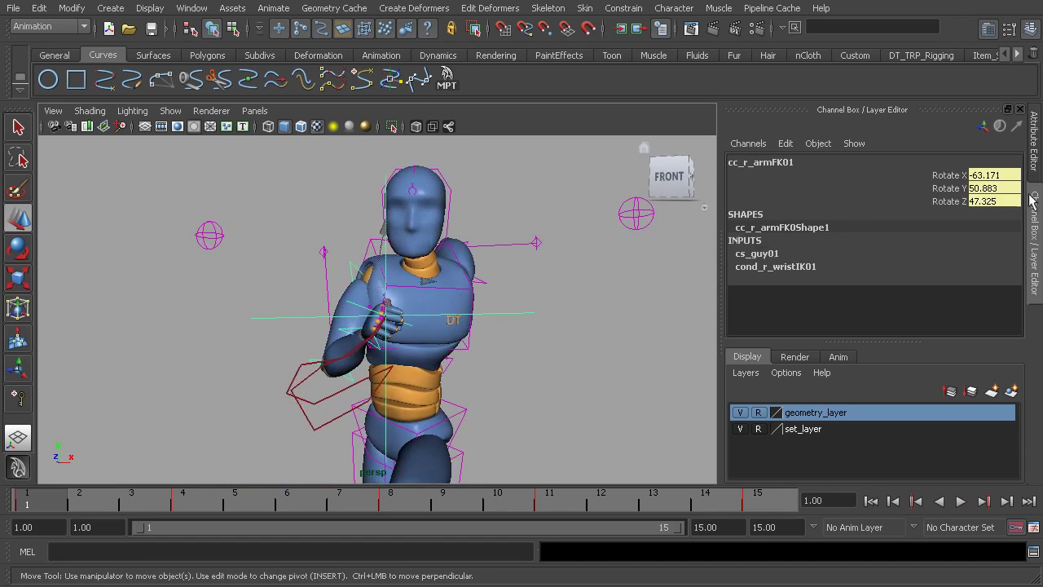
click(948, 175)
middle_drag(609, 286, 642, 291)
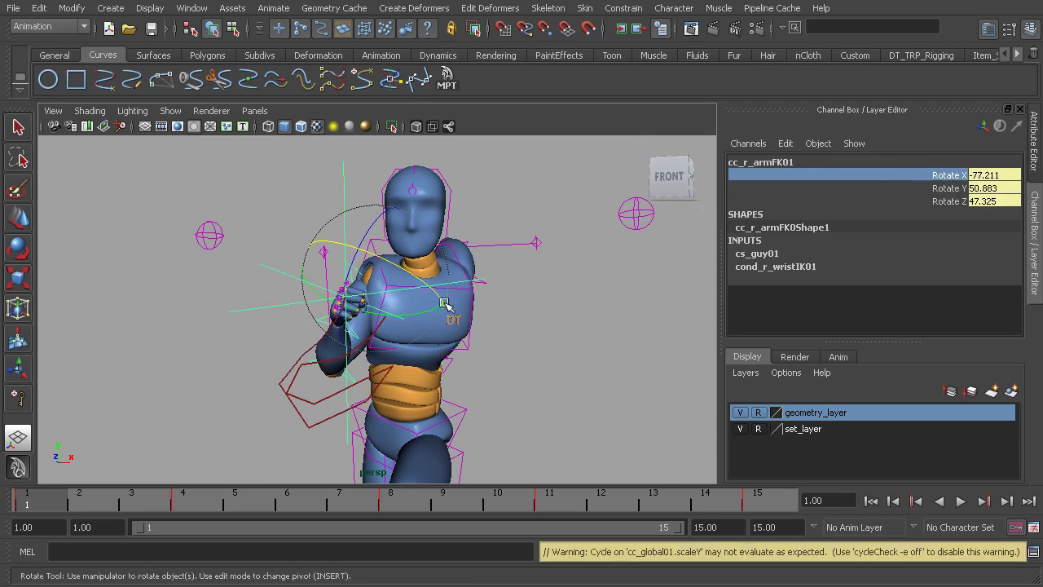
alt+drag(374, 285, 401, 291)
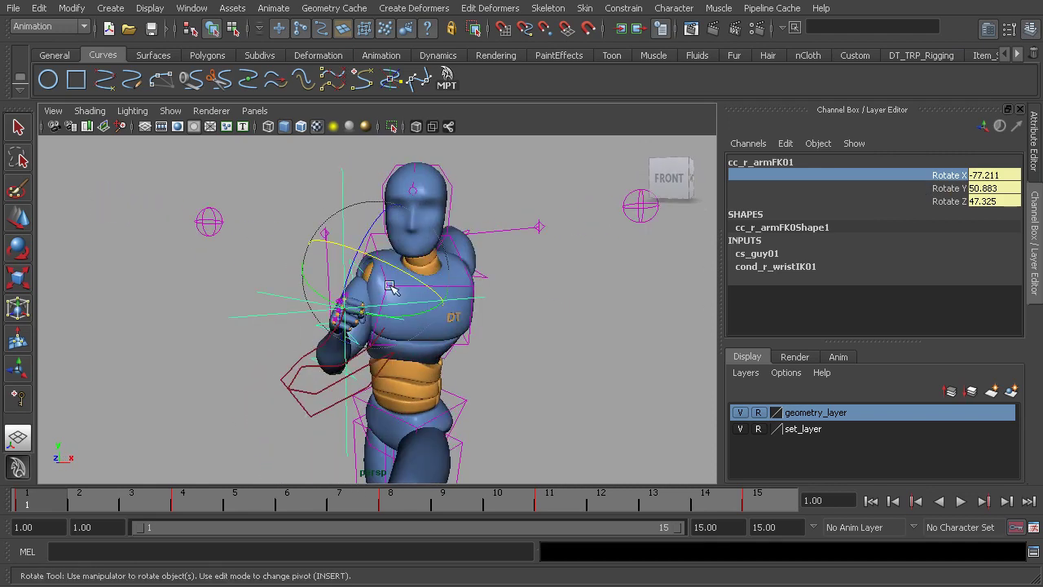
Switch the Rotate tool from local to Gimbal mode
key(e)
click(391, 283)
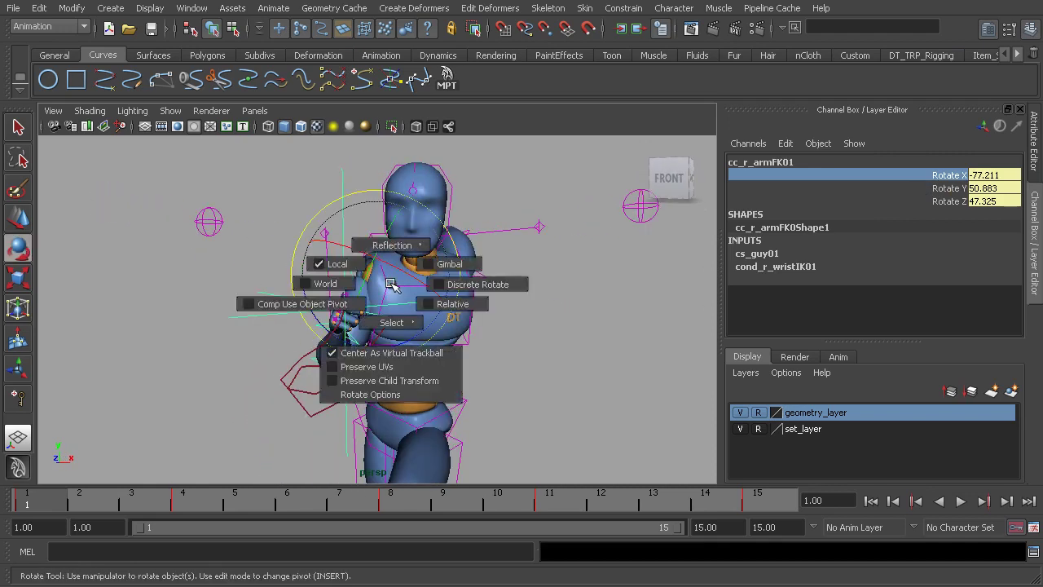
click(449, 265)
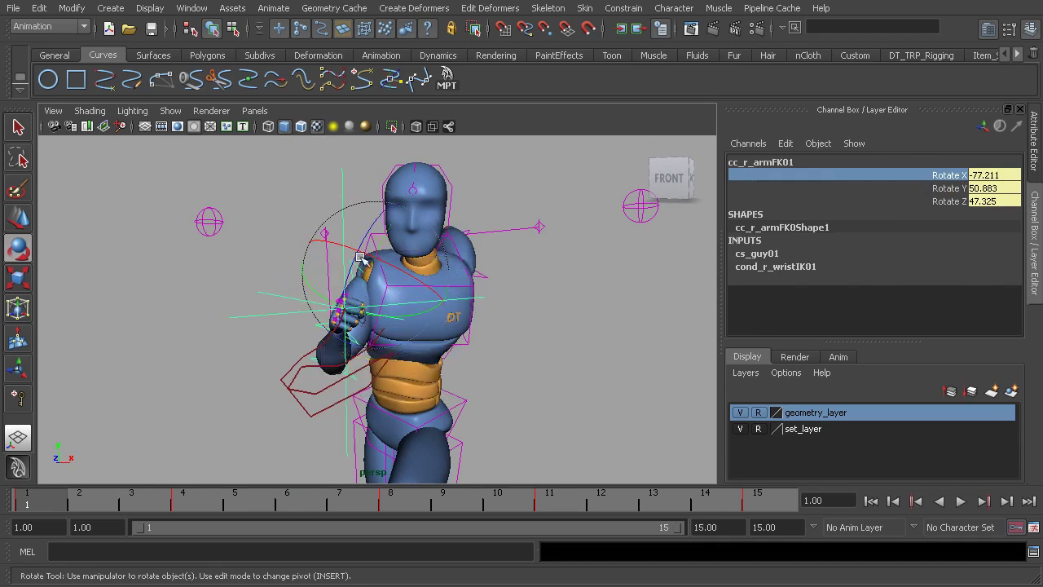
Play the run cycle, return to frame 1 and examine the right hand's motion trail from the front
alt+drag(377, 275, 363, 297)
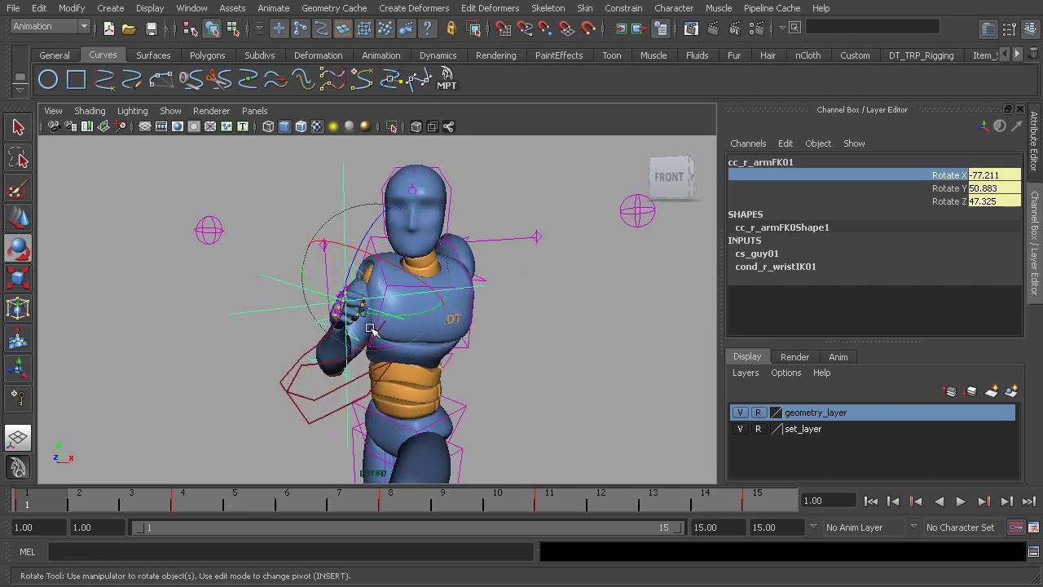
mouse_move(384, 341)
alt+mouse_down()
mouse_move(331, 320)
mouse_move(392, 328)
alt+mouse_up()
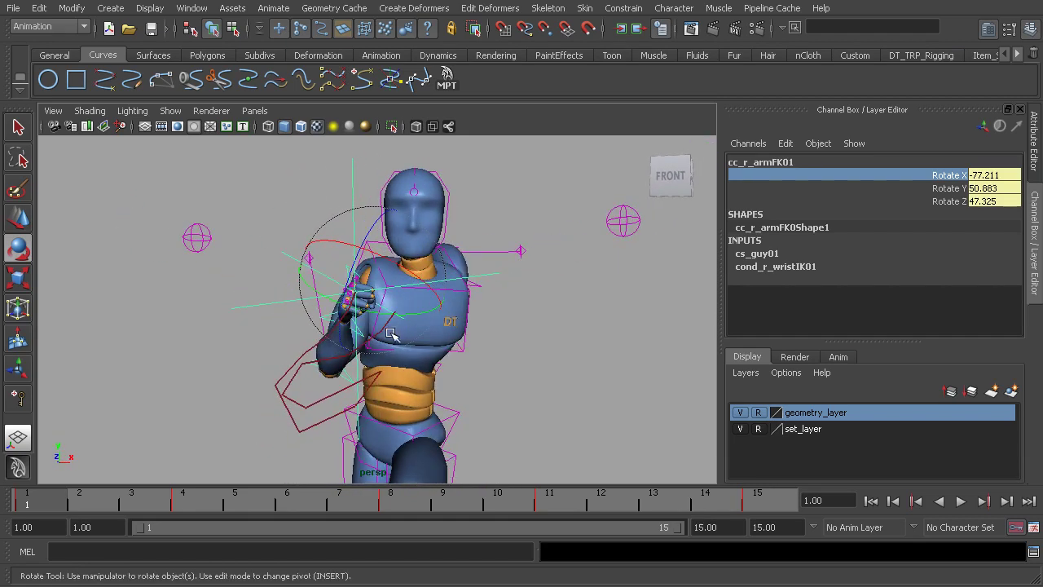
key(alt+v)
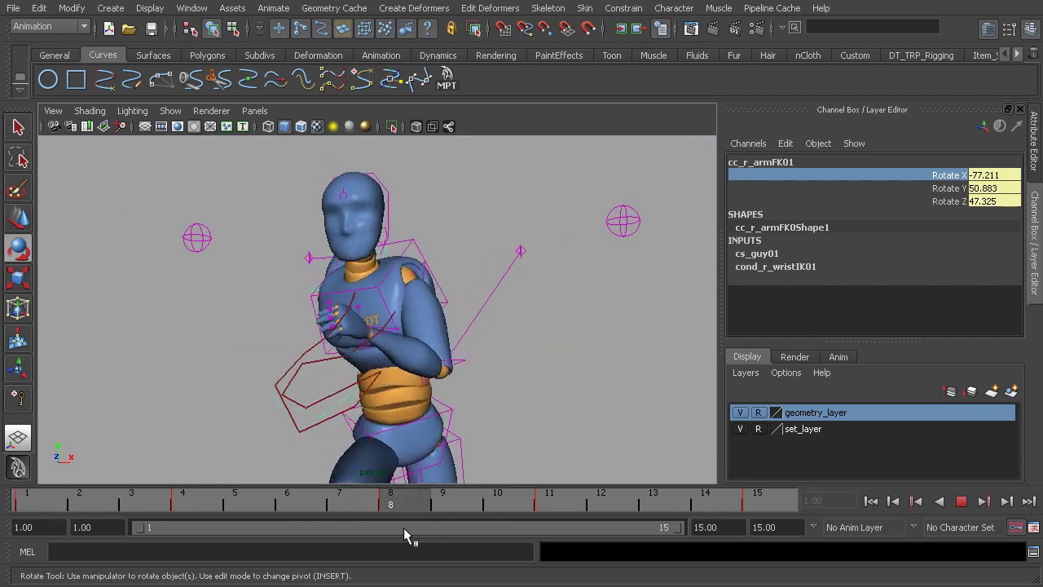
key(alt+v)
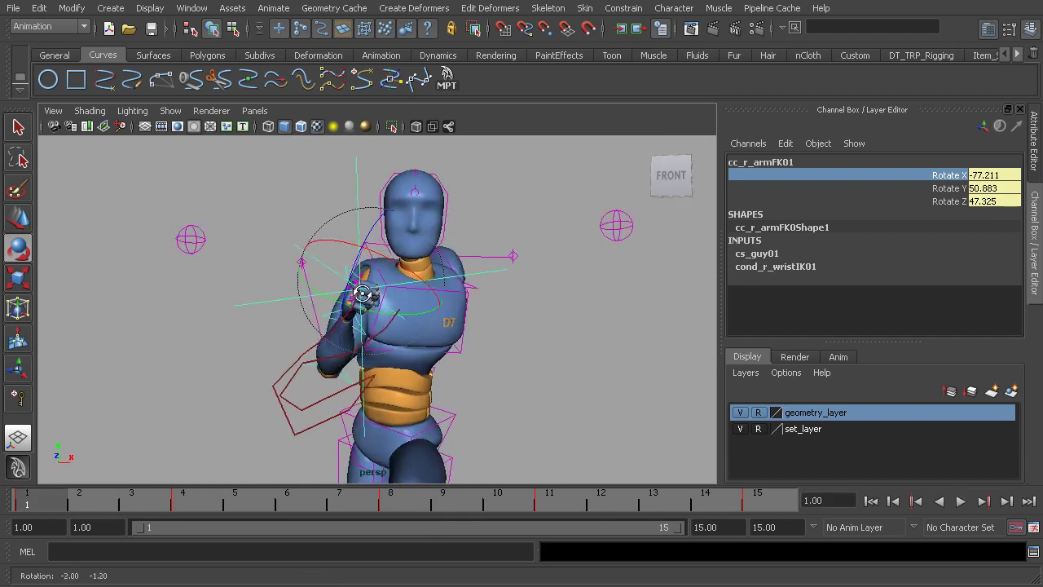
click(45, 505)
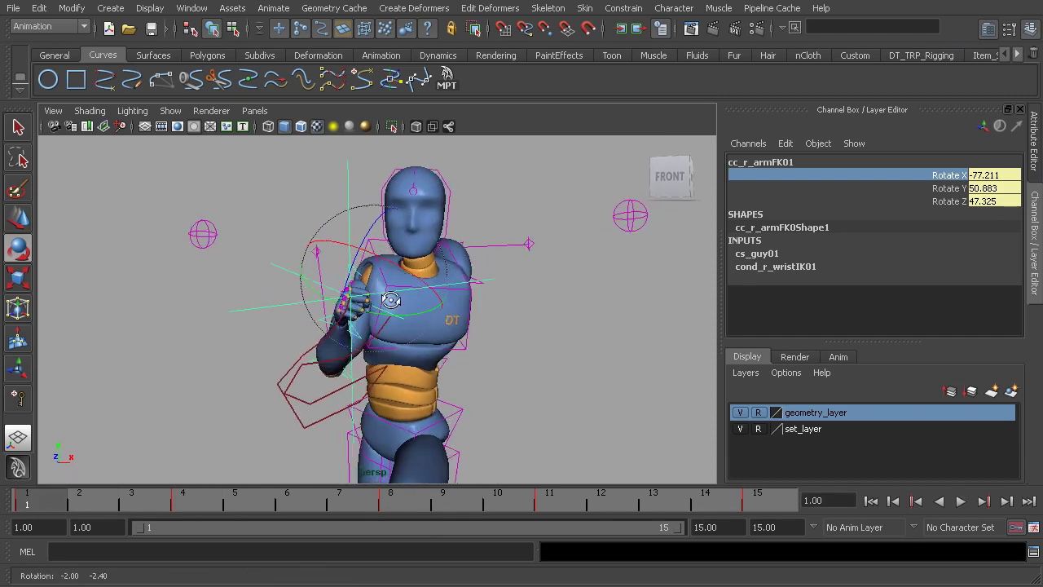
alt+drag(366, 334, 293, 334)
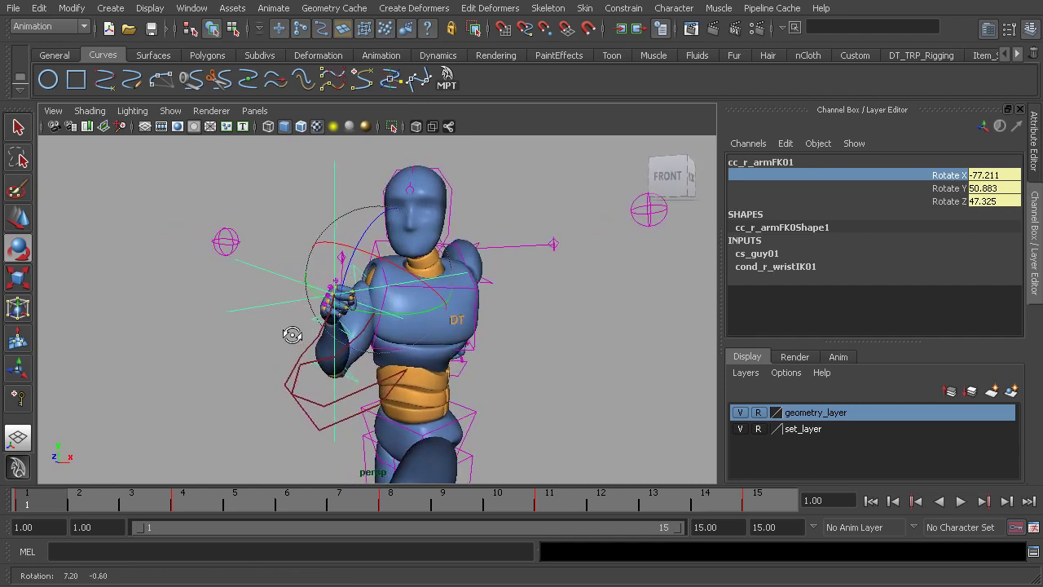
At frame 1, set the right arm FK control's Rotate Z to about 50.38
click(948, 202)
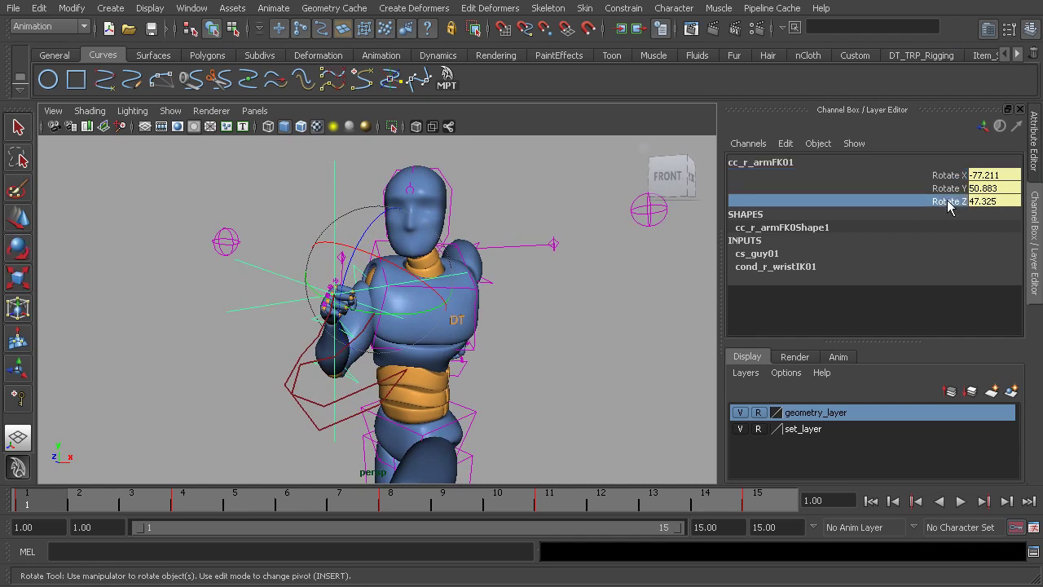
alt+drag(456, 318, 566, 317)
middle_drag(565, 317, 561, 324)
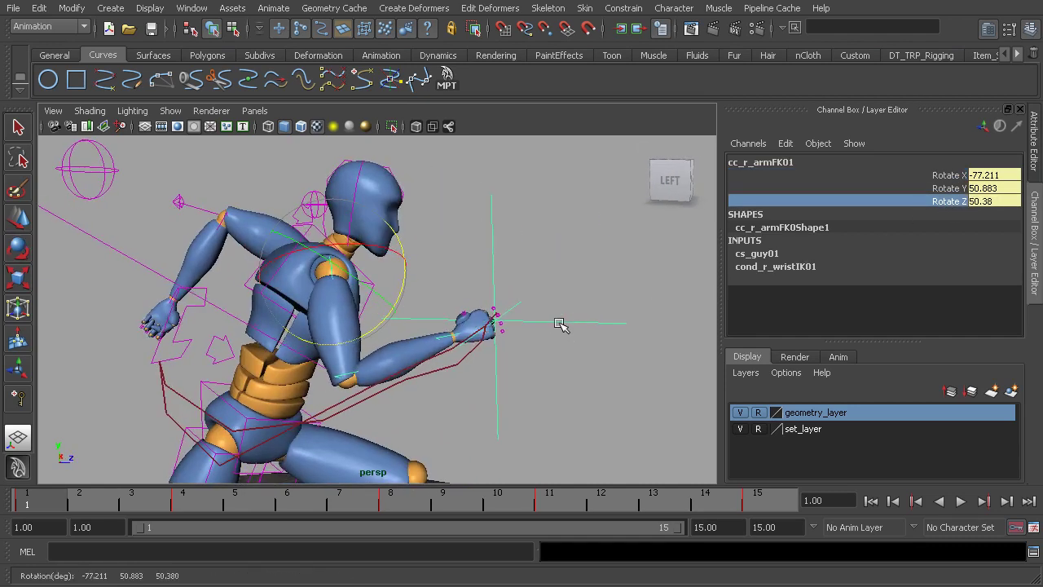
alt+drag(560, 323, 371, 340)
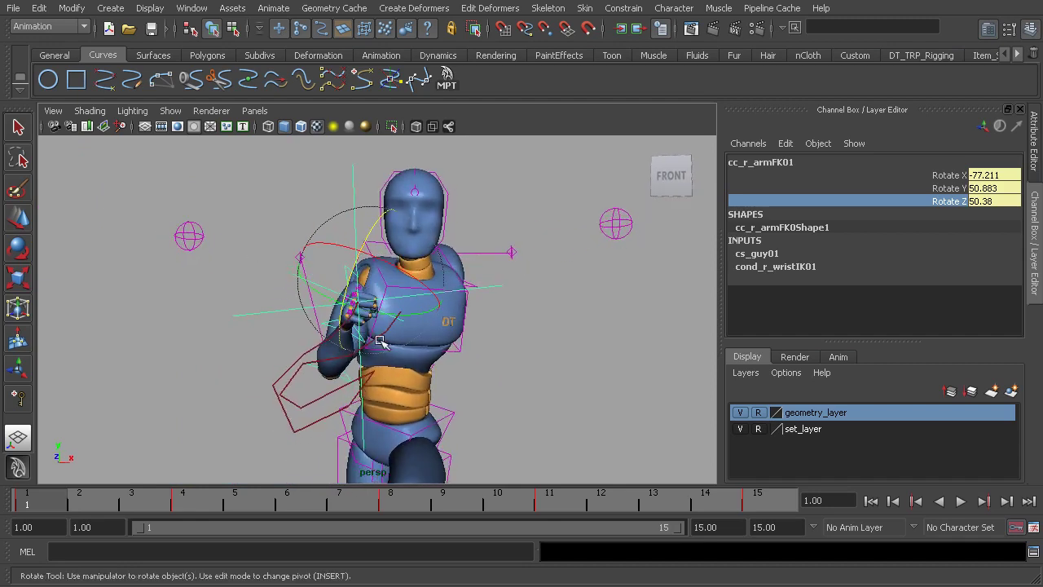
Key the right arm's frame 1 rotation at frame 15 and play the run cycle to check the loop
click(770, 499)
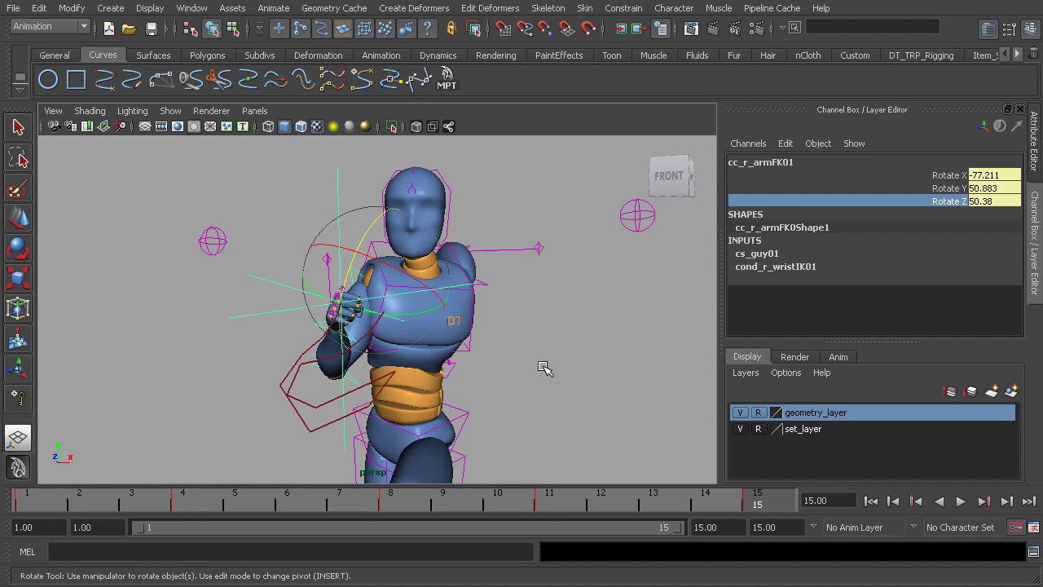
drag(322, 320, 345, 336)
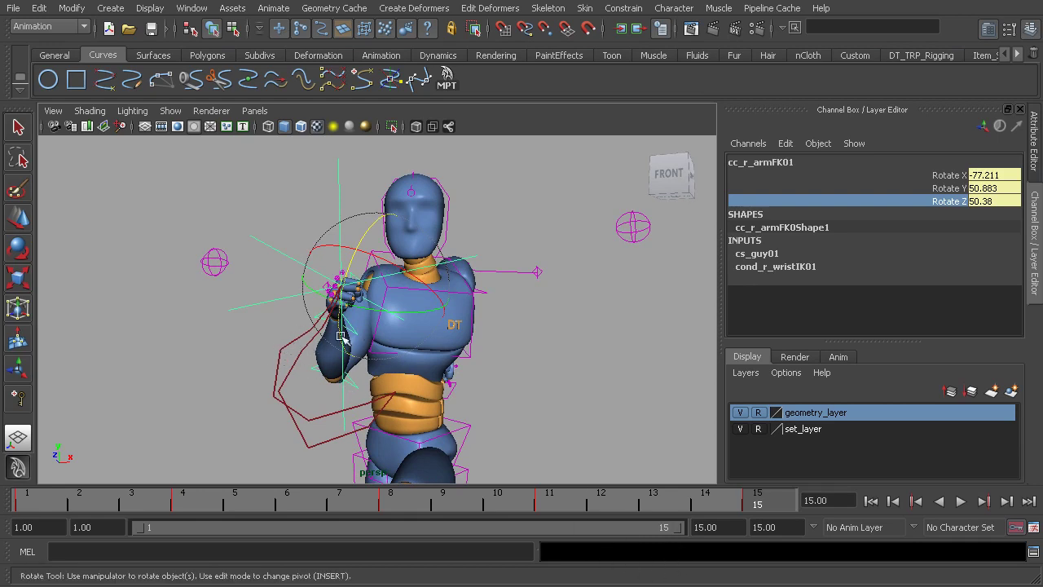
mouse_move(373, 341)
alt+mouse_down()
mouse_move(424, 342)
mouse_move(373, 340)
alt+mouse_up()
key(alt+v)
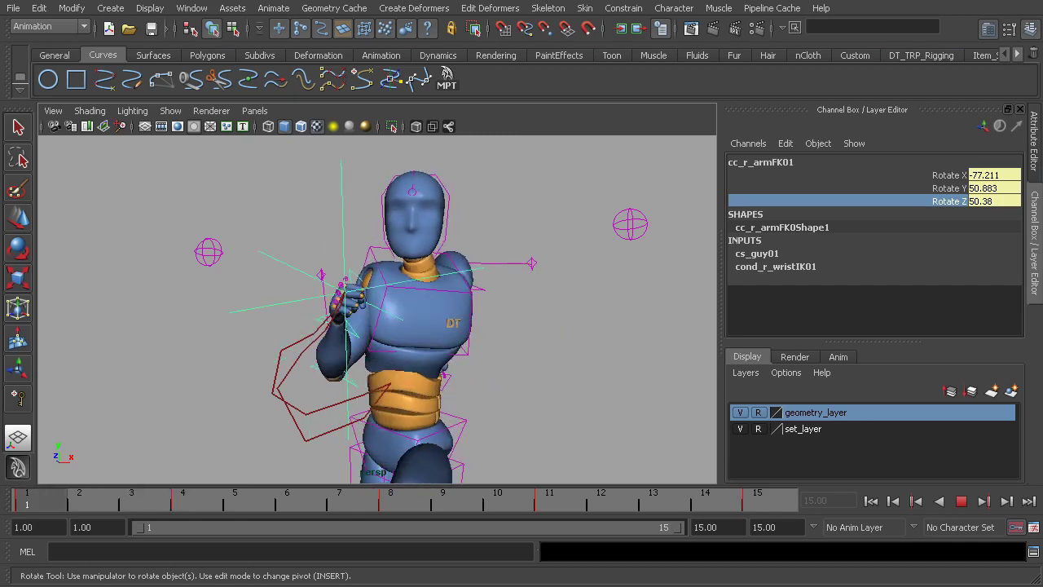
key(alt+v)
At frame 8, set the right arm FK control's Rotate X to about 68.757
alt+drag(391, 346, 477, 326)
alt+drag(497, 399, 318, 464)
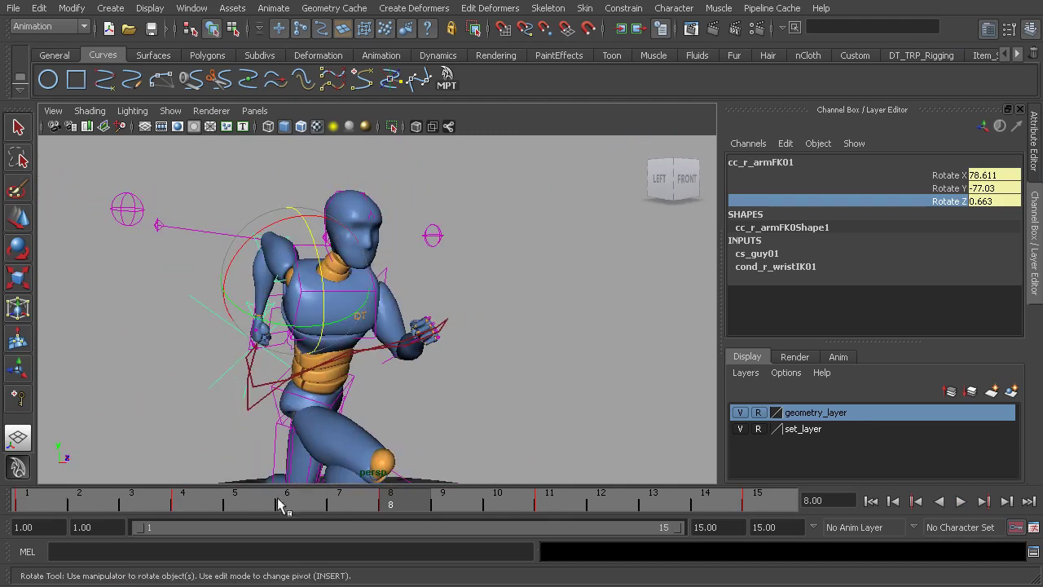
alt+drag(513, 401, 361, 315)
alt+right_drag(361, 315, 390, 332)
alt+drag(390, 332, 451, 322)
click(942, 174)
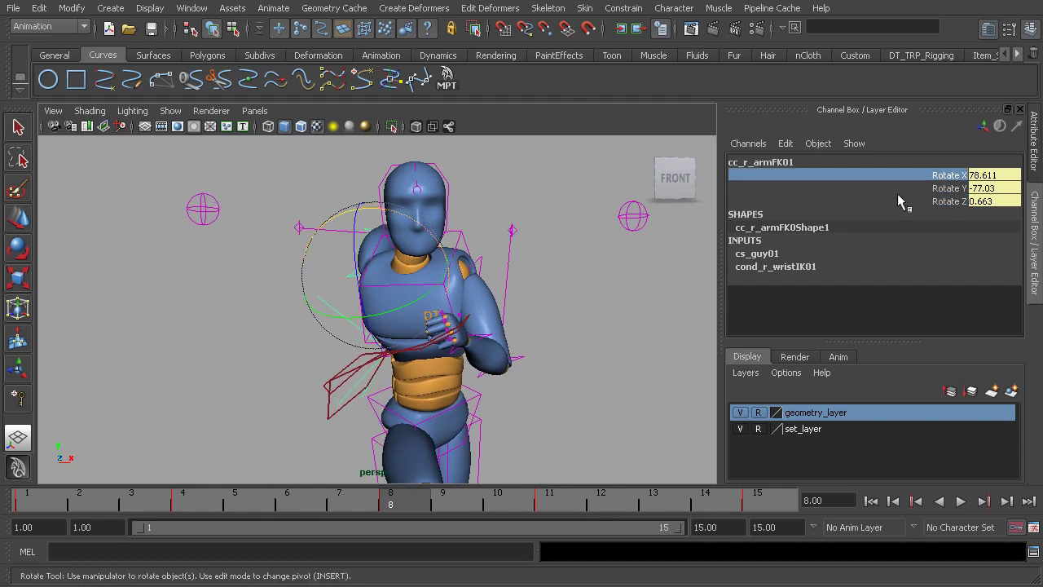
alt+drag(489, 269, 497, 270)
middle_drag(496, 271, 501, 272)
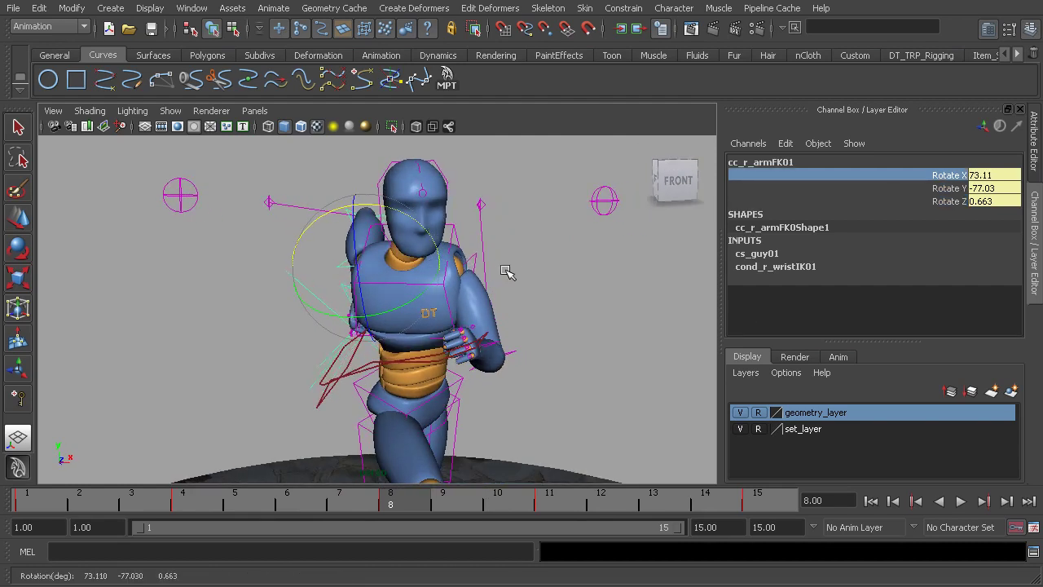
alt+drag(510, 272, 559, 308)
middle_drag(559, 308, 567, 309)
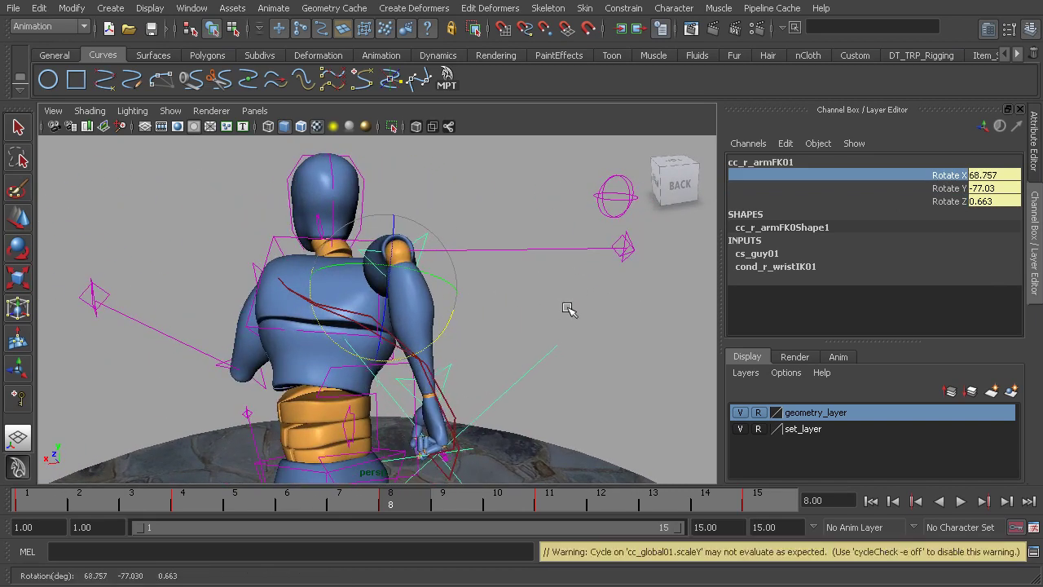
At frame 8, set the right arm FK control's Rotate Y to about -47.683
alt+drag(566, 307, 473, 290)
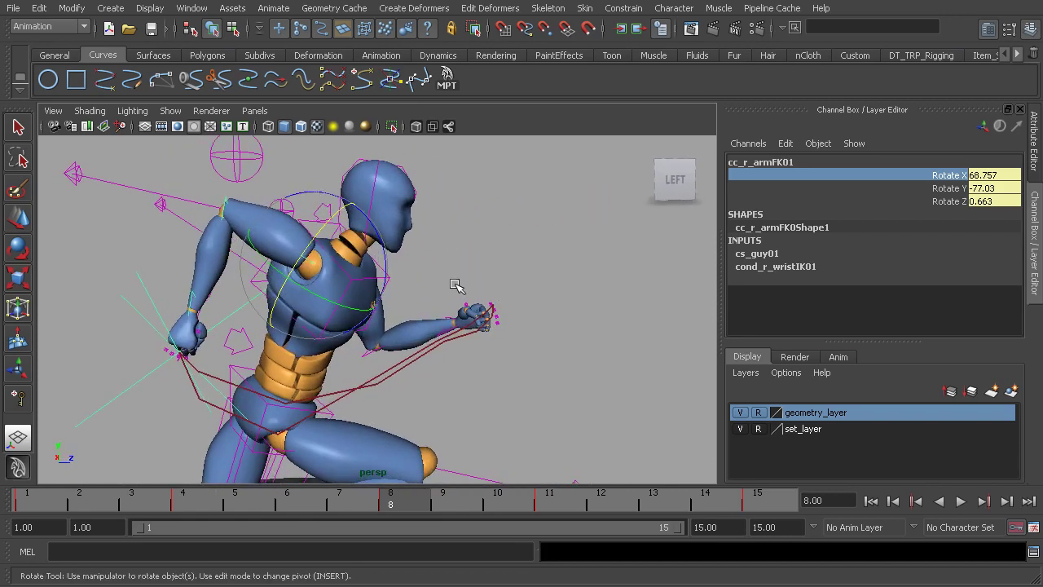
alt+drag(405, 270, 337, 308)
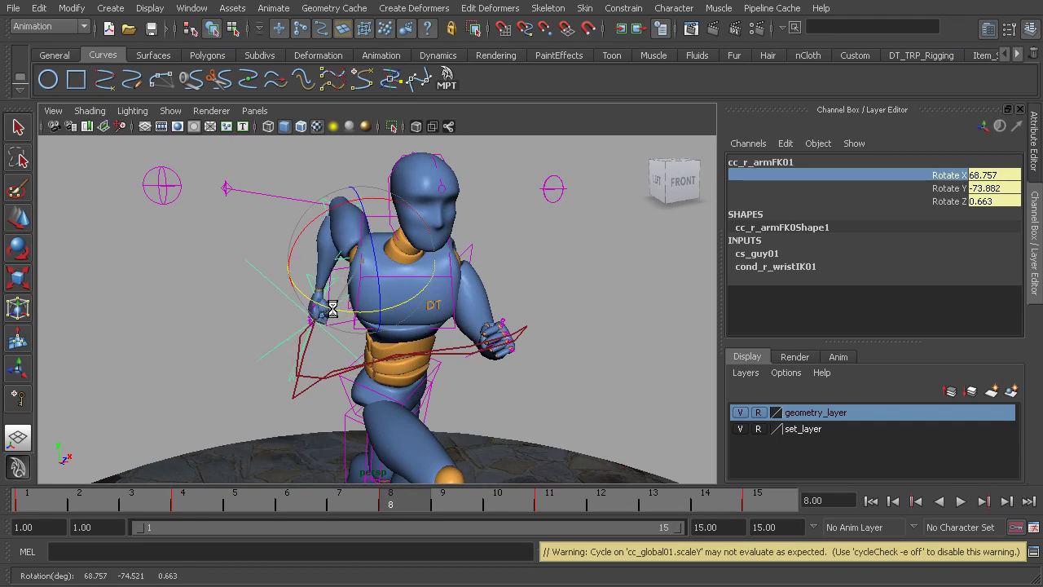
drag(344, 310, 411, 330)
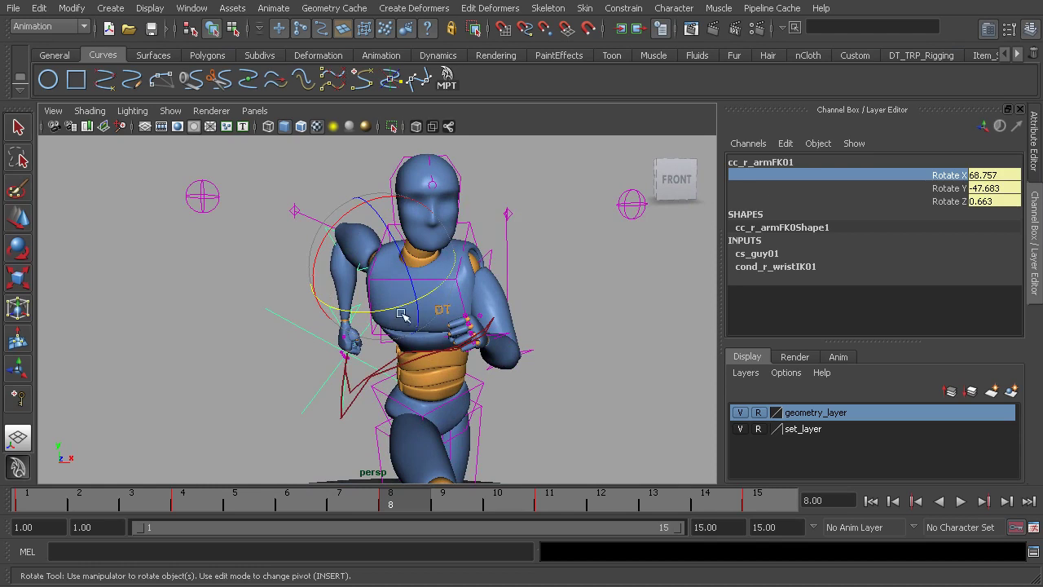
Play the run cycle to check the right arm's swing and motion trail
alt+drag(355, 305, 320, 295)
key(alt+v)
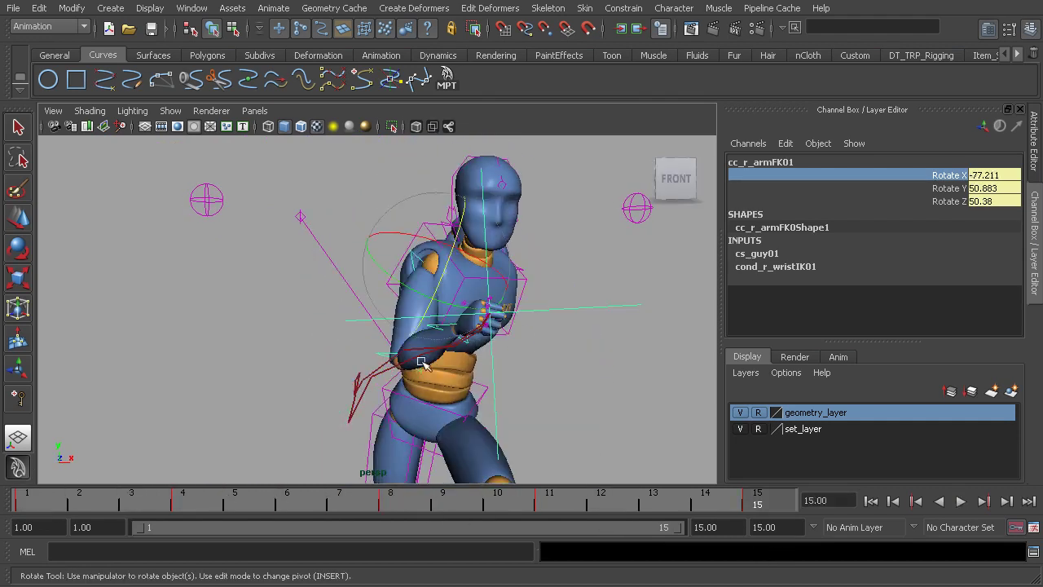
click(961, 501)
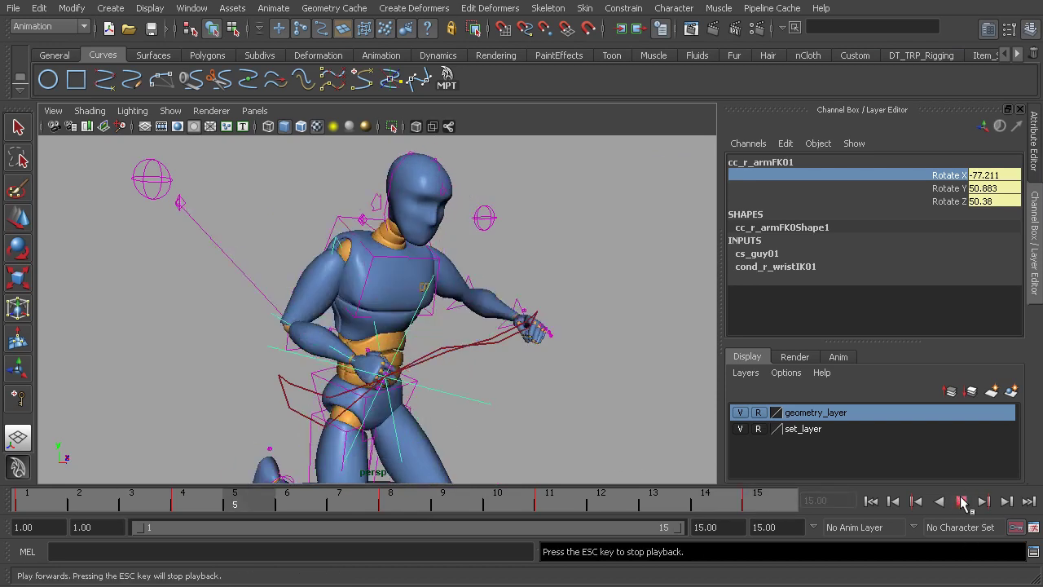
Examine the right arm's motion trail from the front by playing and scrubbing through the run cycle's early frames
alt+drag(429, 340, 324, 321)
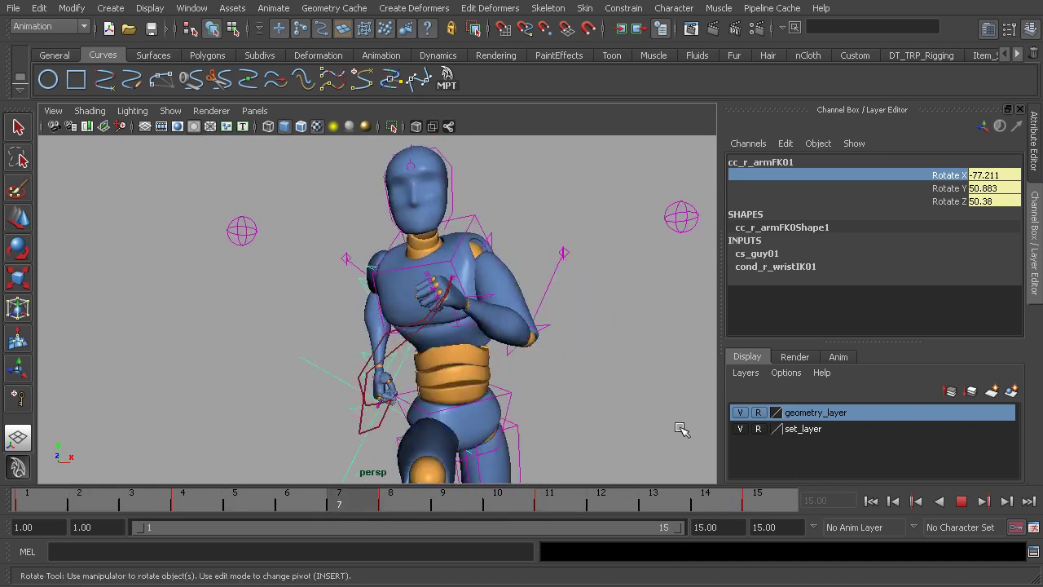
click(962, 502)
key(e)
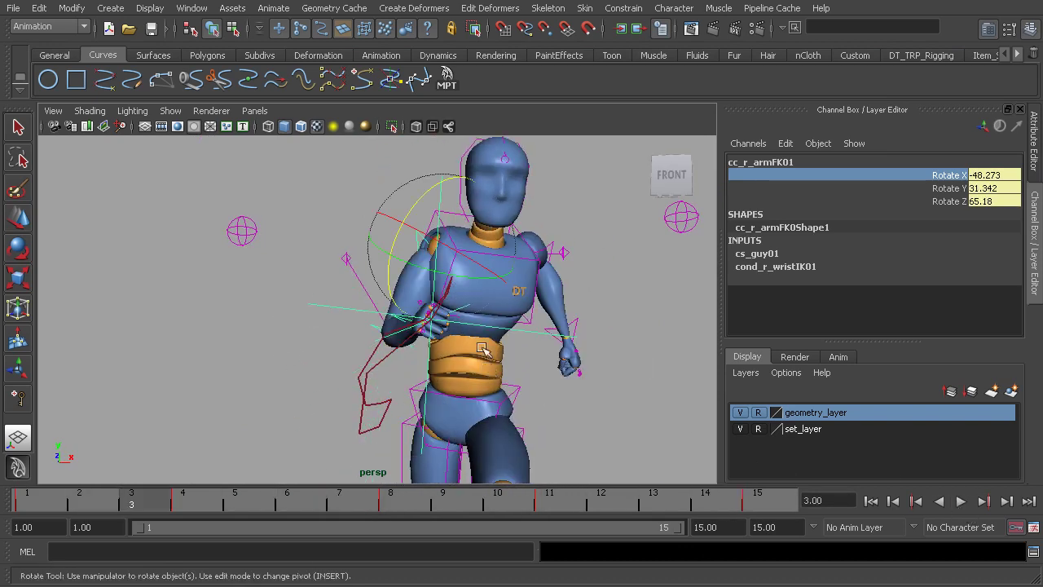
mouse_move(181, 507)
mouse_down()
mouse_move(353, 514)
mouse_move(186, 503)
mouse_up()
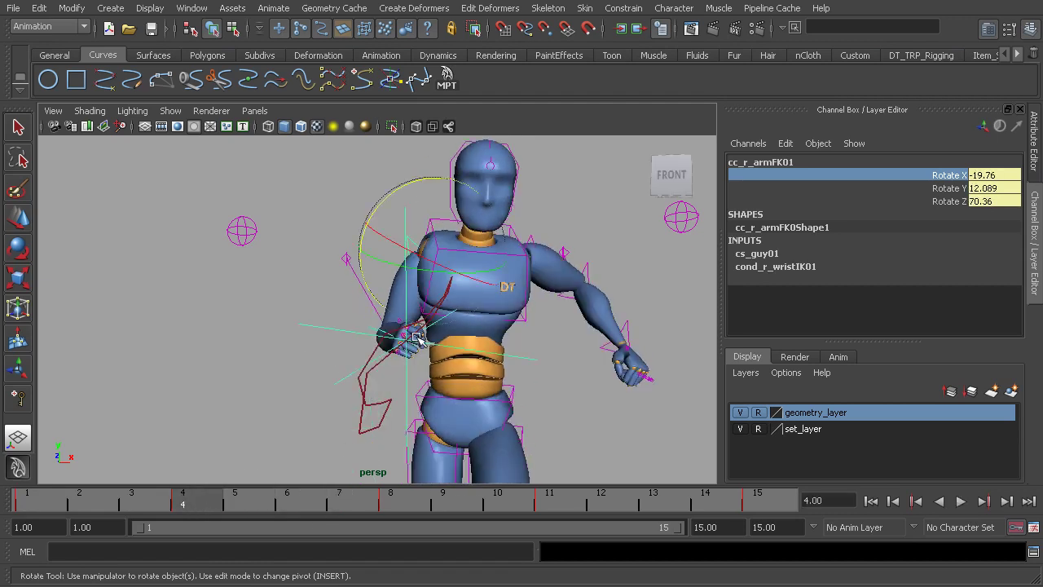
key(alt+v)
drag(113, 497, 244, 511)
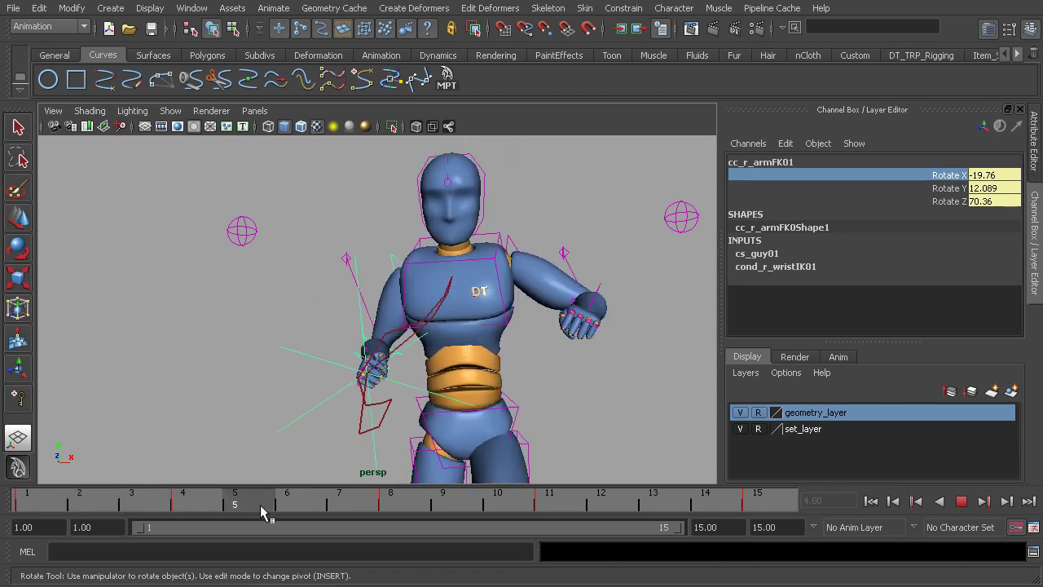
key(alt+v)
alt+drag(408, 295, 418, 297)
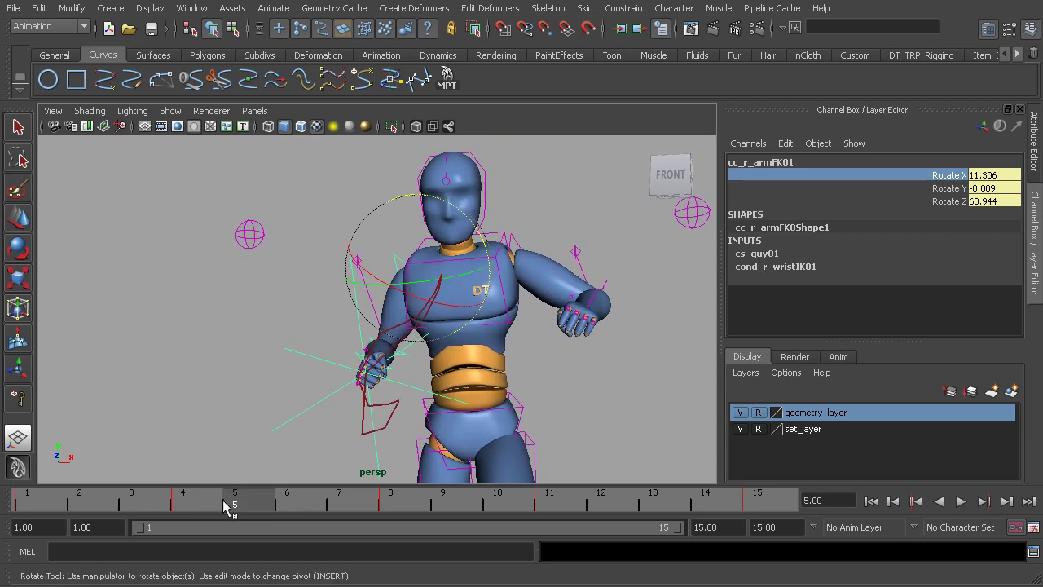
key(alt+v)
key(alt+v)
At frame 5, set the right arm FK control's Rotate Y to about 5.137
click(434, 279)
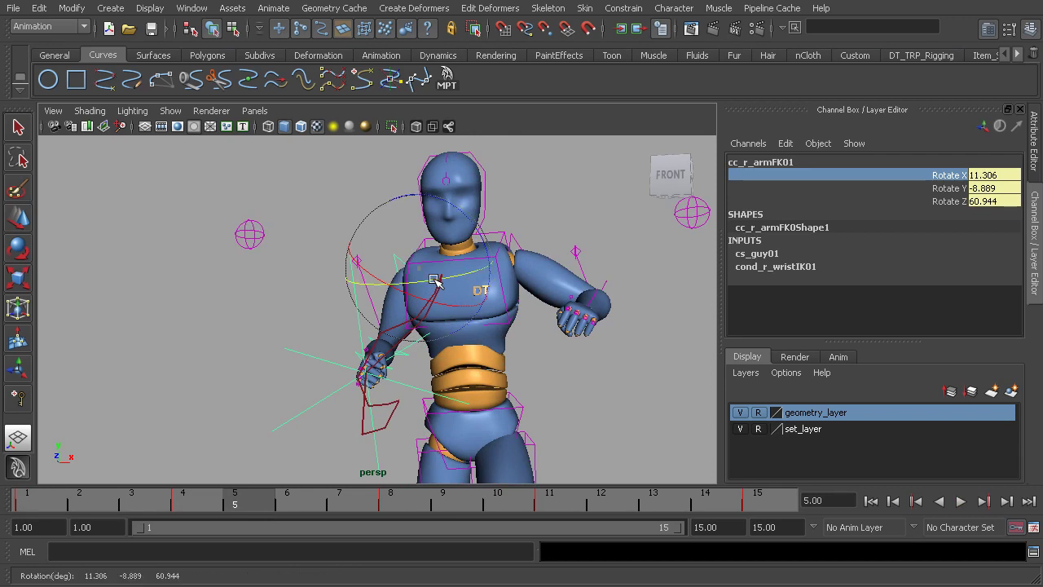
drag(434, 280, 446, 279)
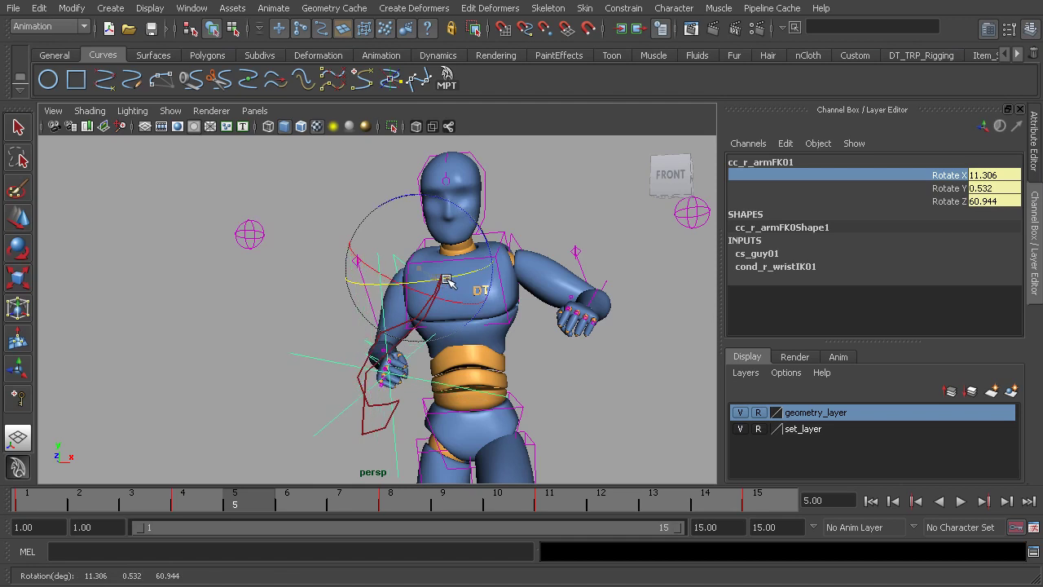
drag(446, 279, 462, 290)
key(alt+v)
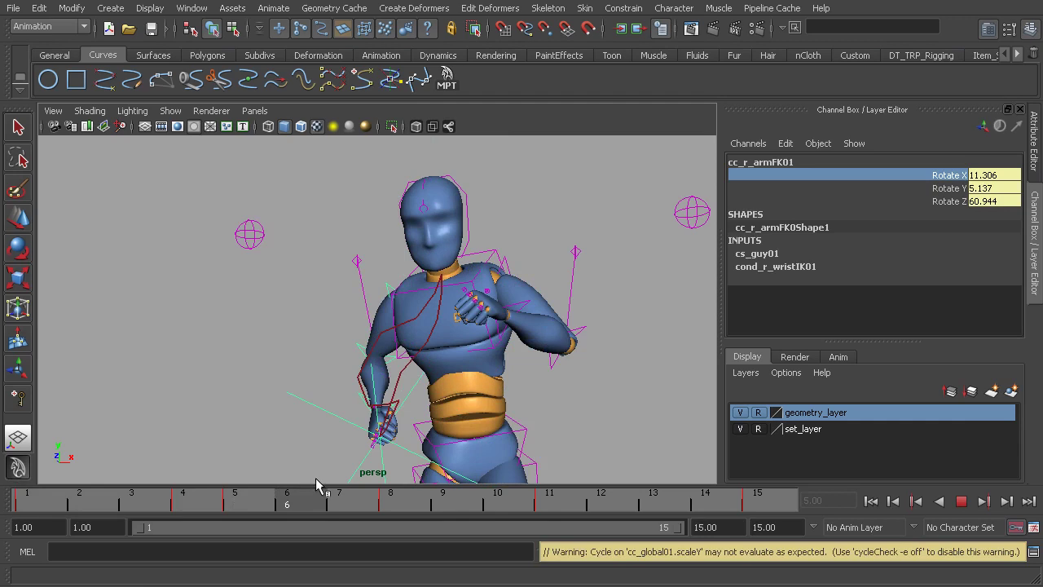
At frame 12, set the right arm FK control's Rotate Y to about 3.539
drag(257, 474, 593, 505)
key(e)
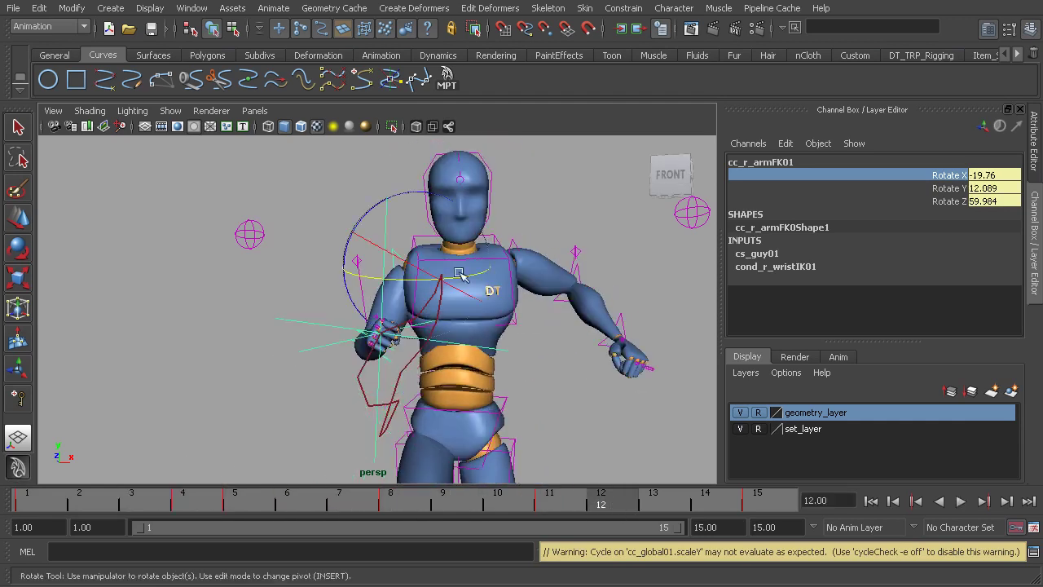
drag(473, 277, 466, 280)
Play the run cycle from frame 1 to check the right arm's updated trail
key(alt+v)
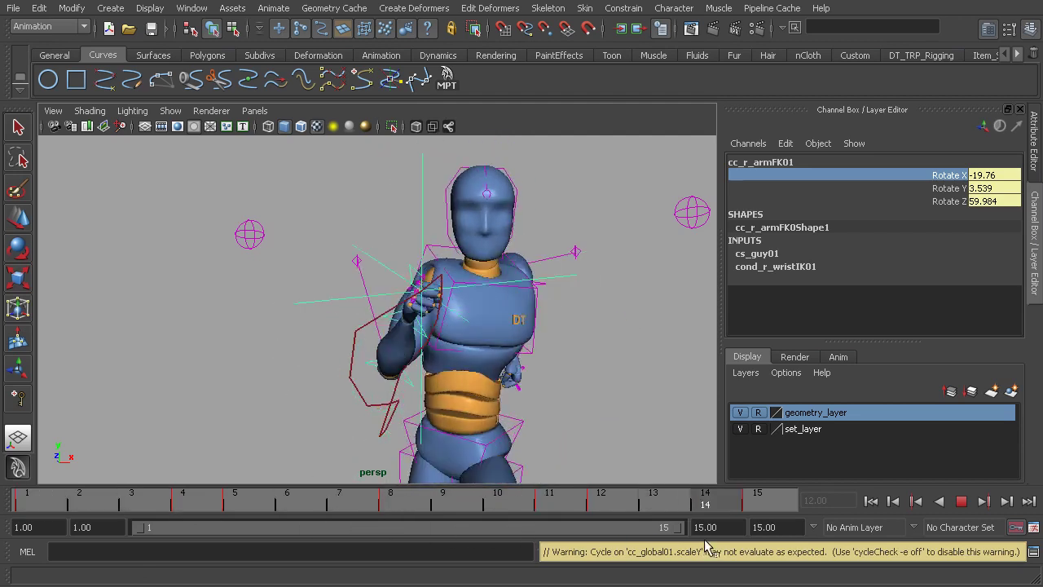
key(alt+shift+v)
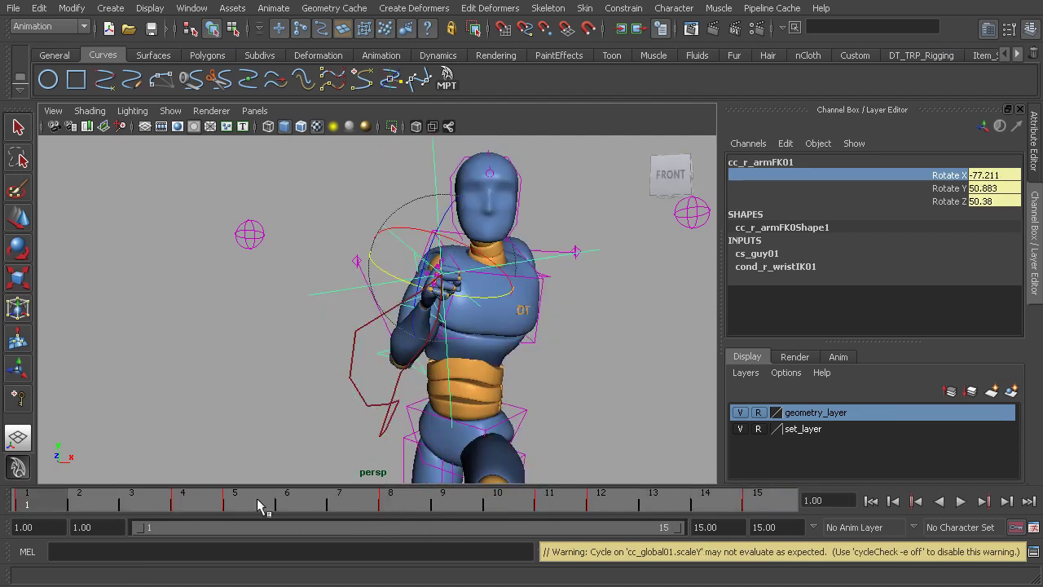
click(961, 501)
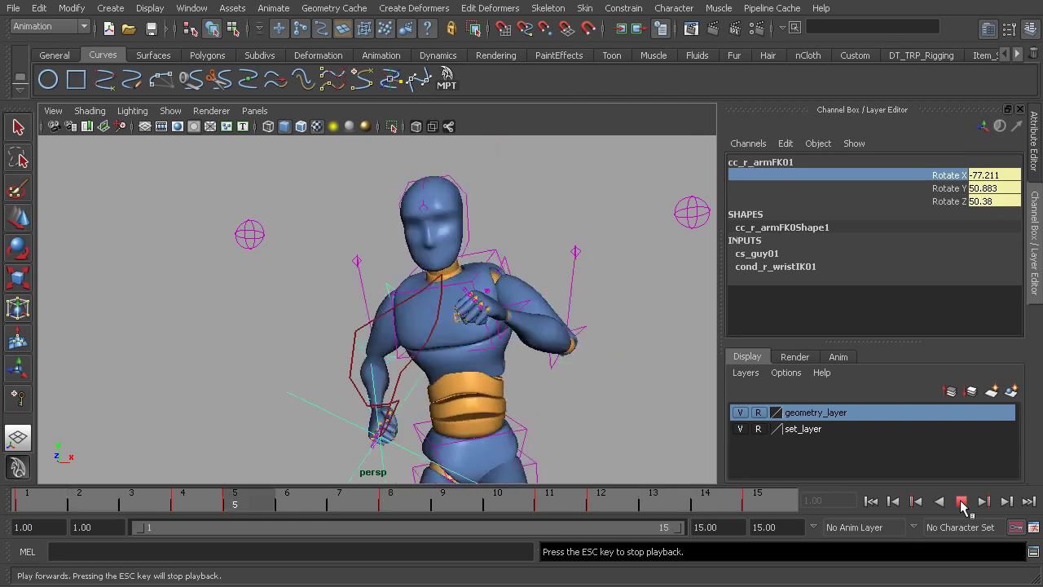
click(960, 501)
At frame 6, set the right arm FK control's Rotate Z to about 56.46
drag(171, 492, 309, 528)
mouse_move(437, 361)
alt+mouse_down()
mouse_move(416, 350)
mouse_move(437, 345)
alt+mouse_up()
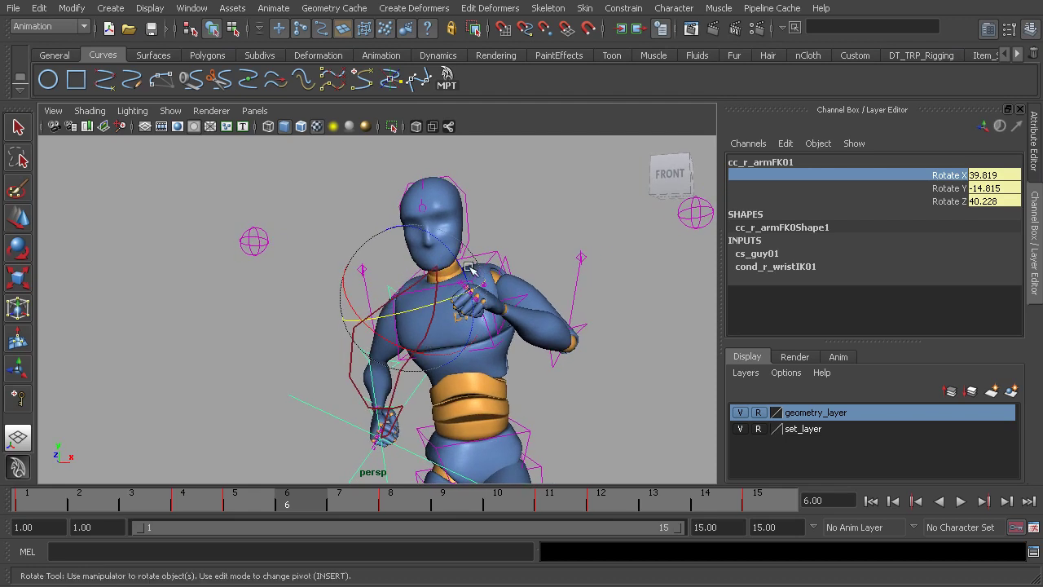
drag(466, 257, 454, 254)
drag(454, 258, 522, 324)
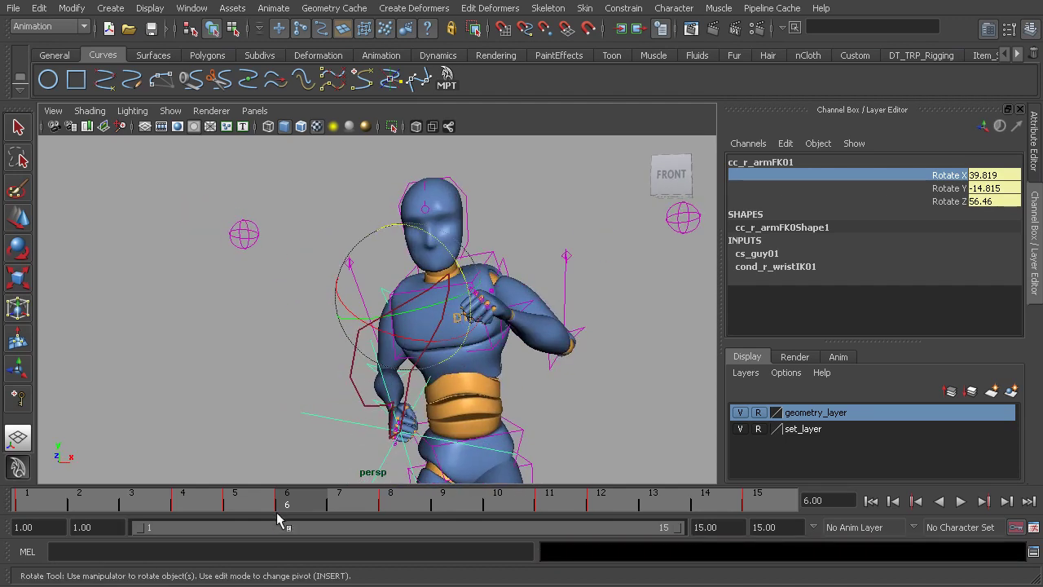
key(alt+v)
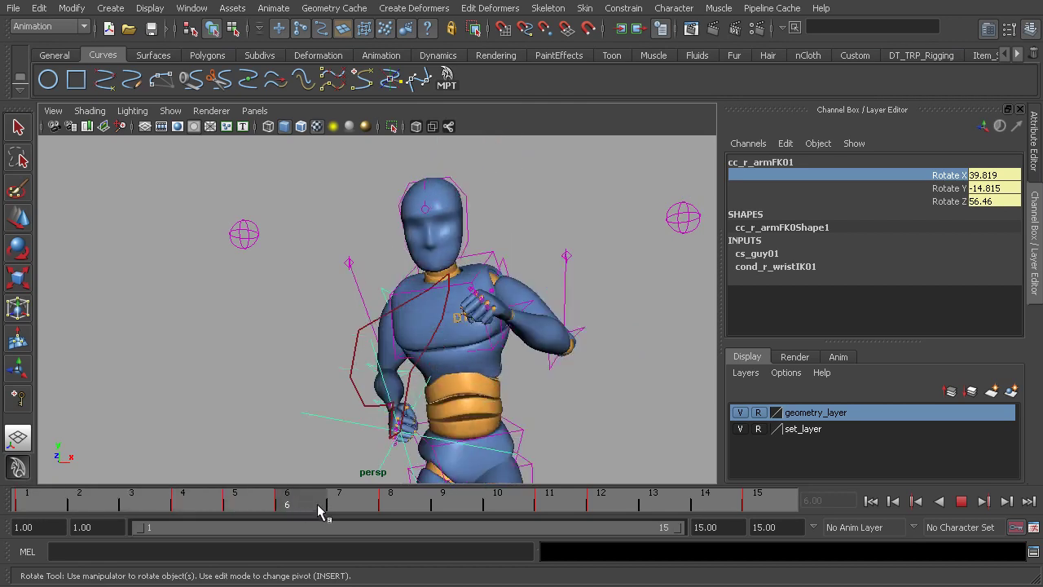
At frame 13, set the right arm FK control's Rotate Z to about 52.743
mouse_move(137, 498)
mouse_down()
mouse_move(105, 493)
mouse_move(399, 527)
mouse_move(643, 518)
mouse_up()
alt+drag(479, 343, 403, 319)
drag(367, 265, 373, 262)
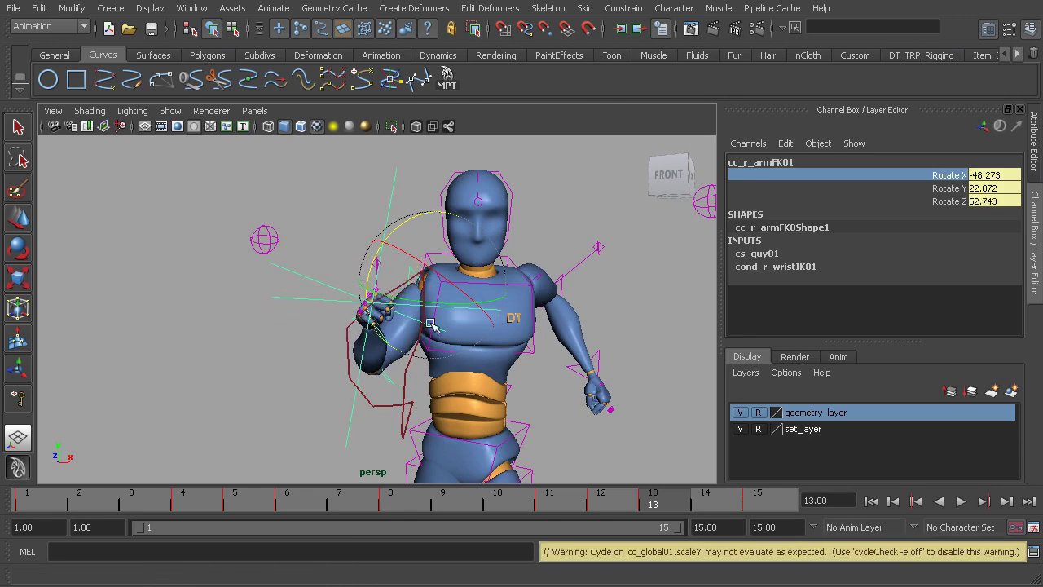
At frame 12, set the right arm FK control's Rotate Z to about 67.43
alt+drag(442, 318, 385, 320)
drag(701, 507, 625, 505)
alt+drag(477, 337, 440, 330)
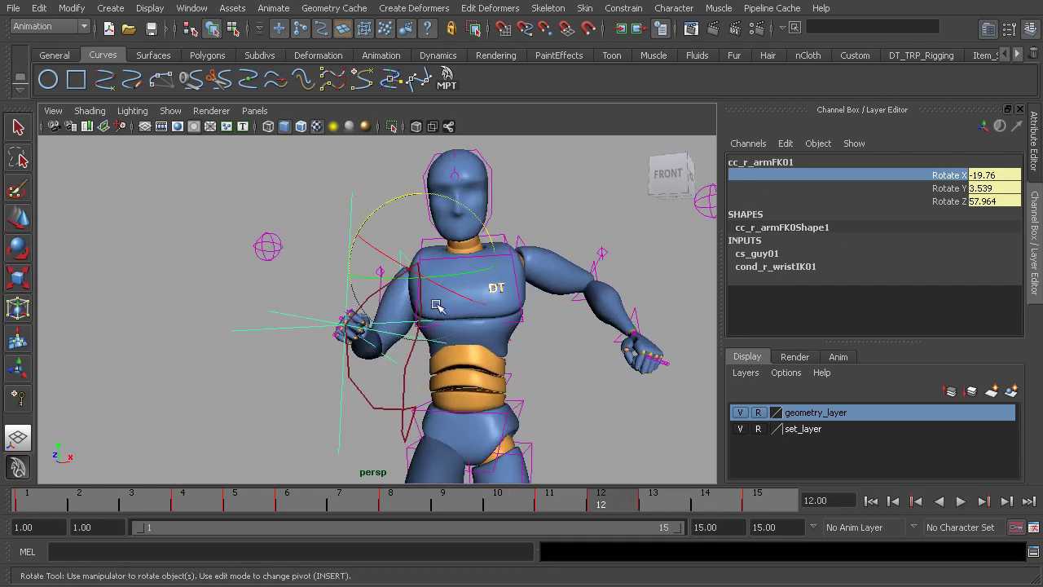
middle_drag(456, 201, 445, 198)
alt+drag(419, 247, 314, 380)
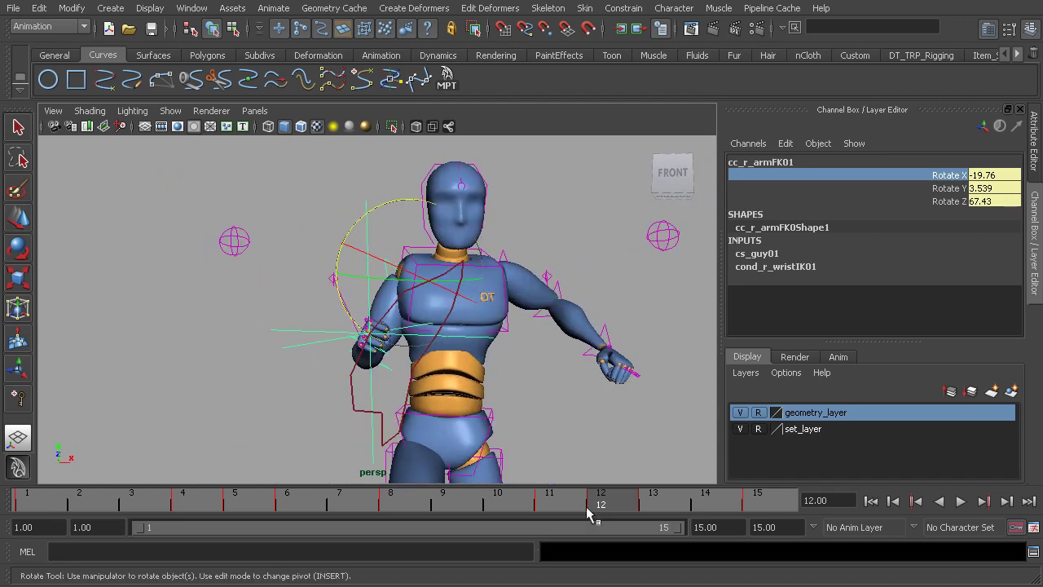
Play and stop the run cycle around frames 11 to 13 to review the right arm's arc from the front
key(alt+v)
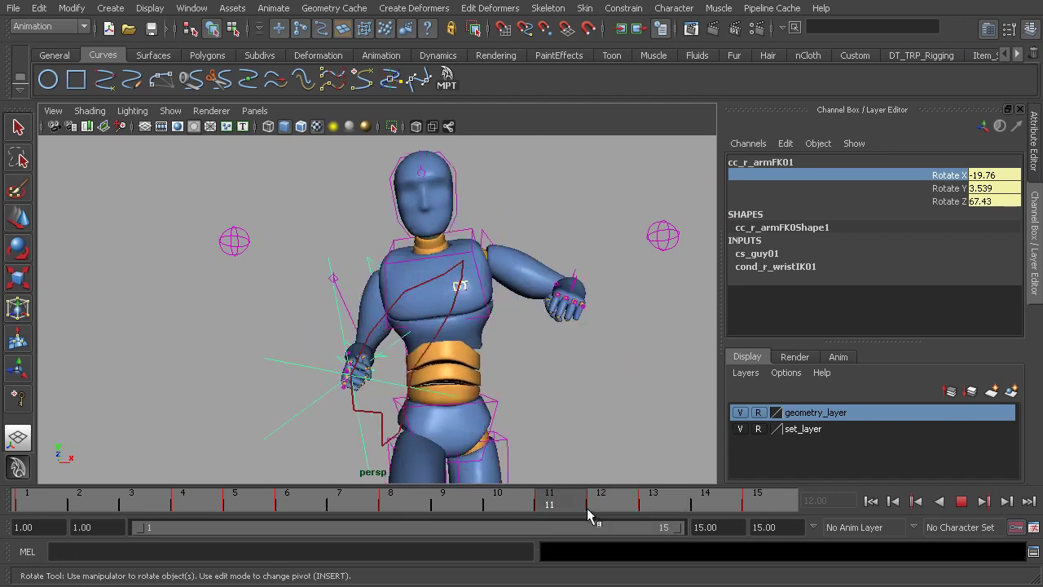
key(alt+v)
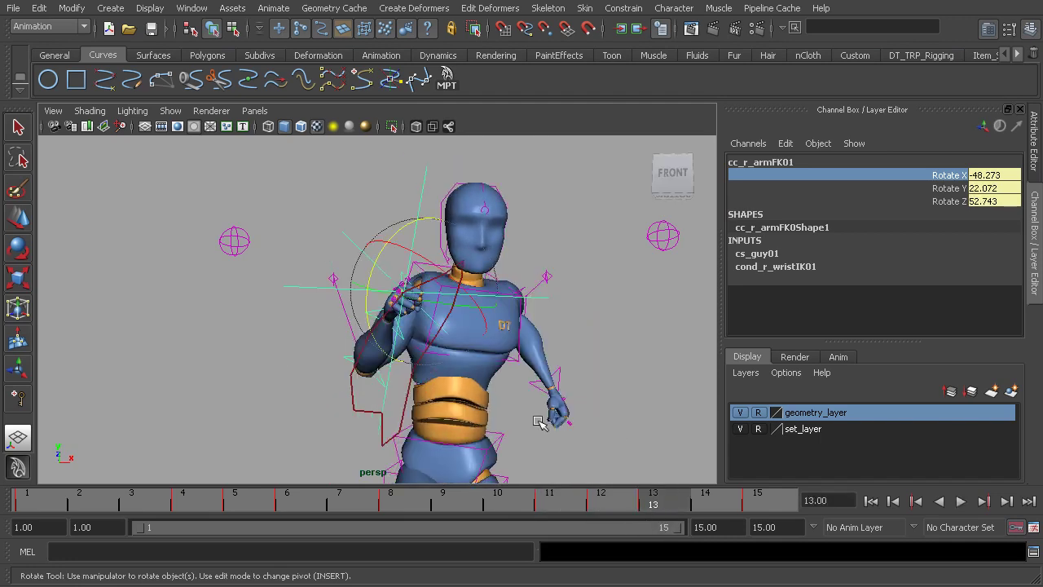
mouse_move(638, 492)
mouse_down()
mouse_move(620, 508)
mouse_move(651, 501)
mouse_up()
key(alt+v)
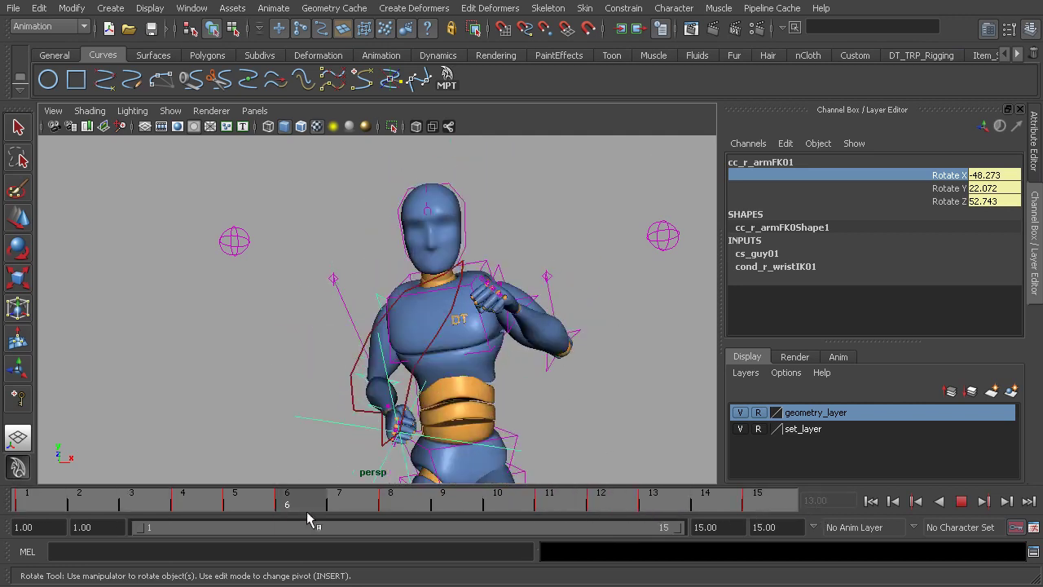
key(alt+v)
alt+drag(544, 371, 440, 342)
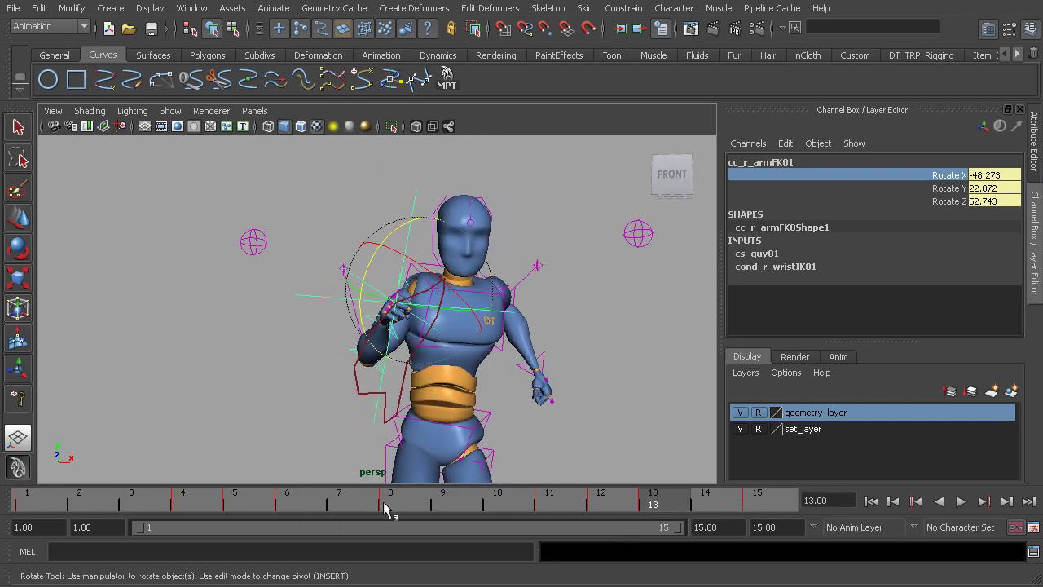
Deselect the arm control and hide NURBS curves and locators in the perspective view
drag(571, 501, 112, 487)
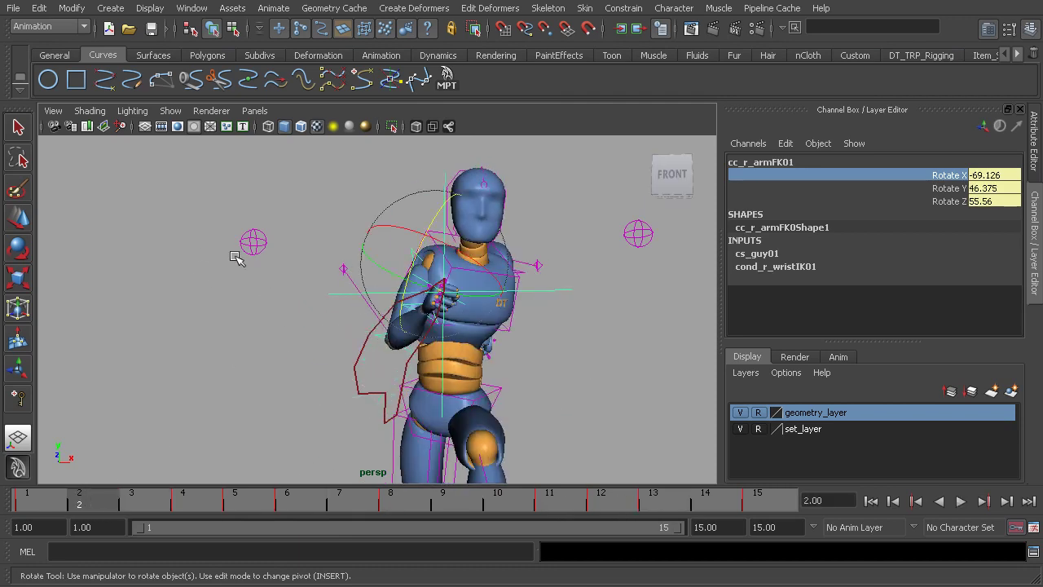
click(218, 222)
click(170, 110)
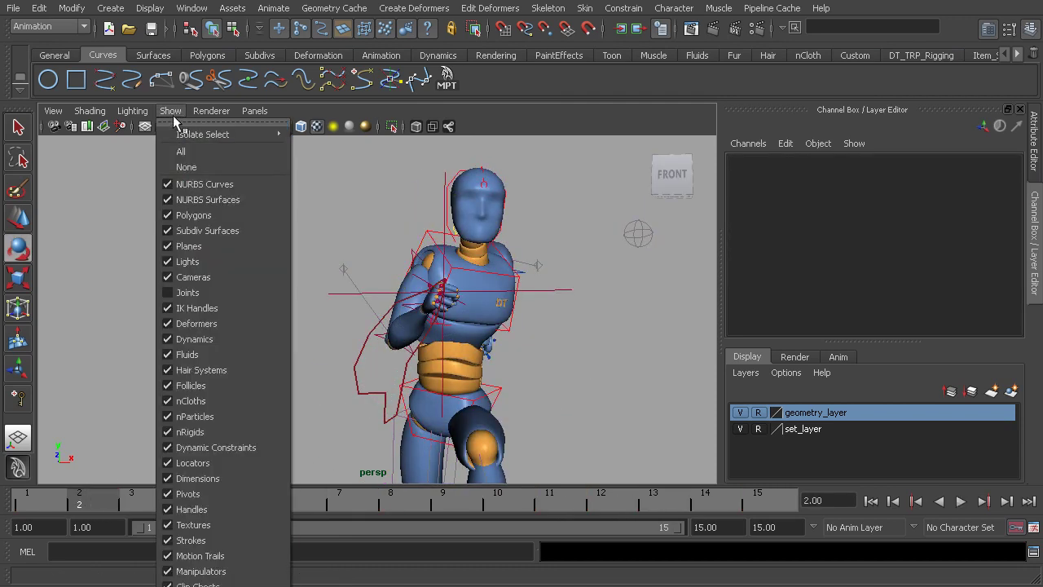
click(198, 181)
alt+middle_drag(249, 224, 223, 209)
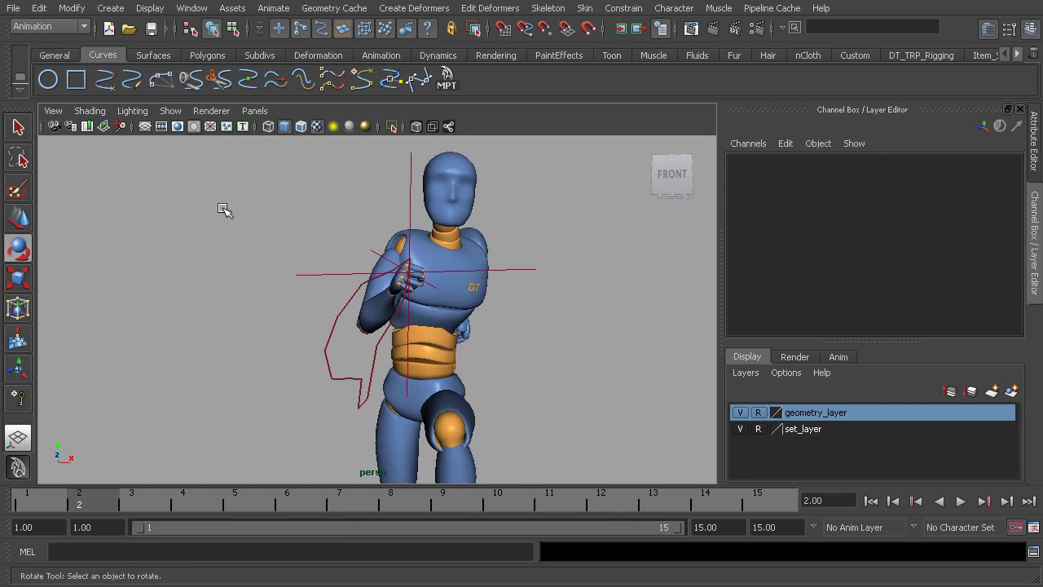
click(171, 111)
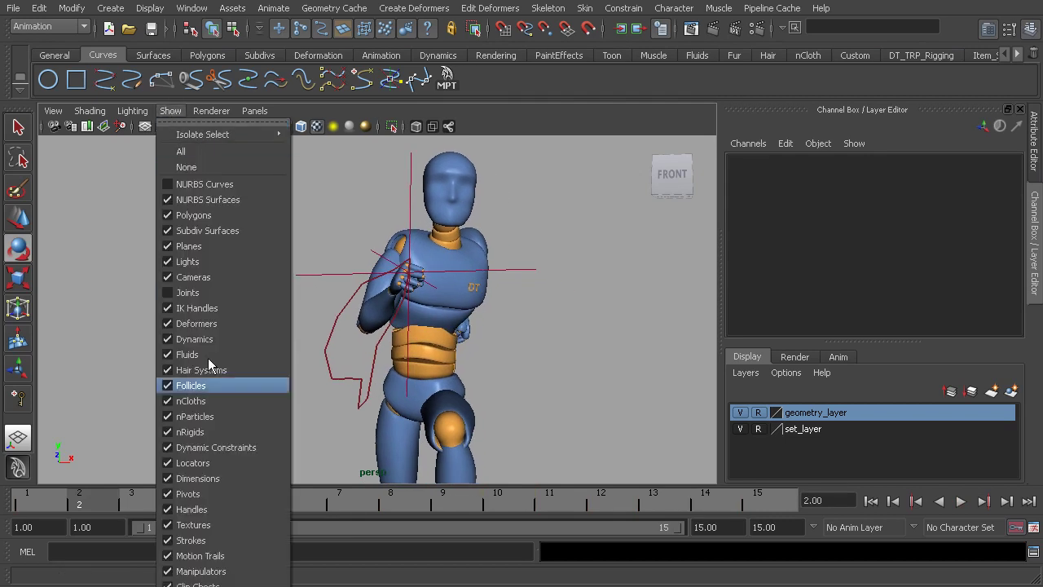
click(217, 464)
Play the run cycle without the rig controls and examine the right arm swing from several angles
click(962, 501)
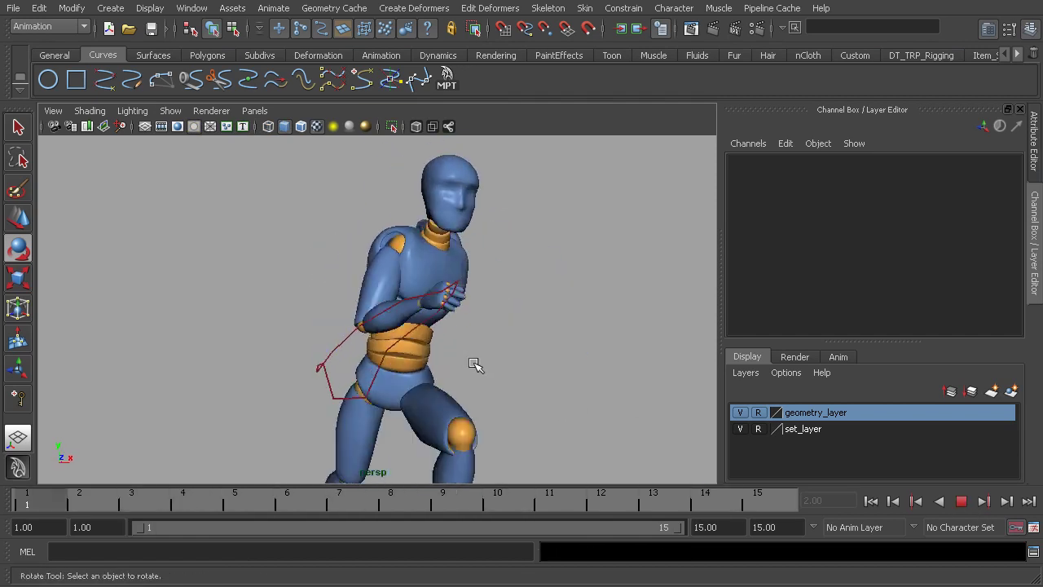
alt+drag(467, 361, 298, 360)
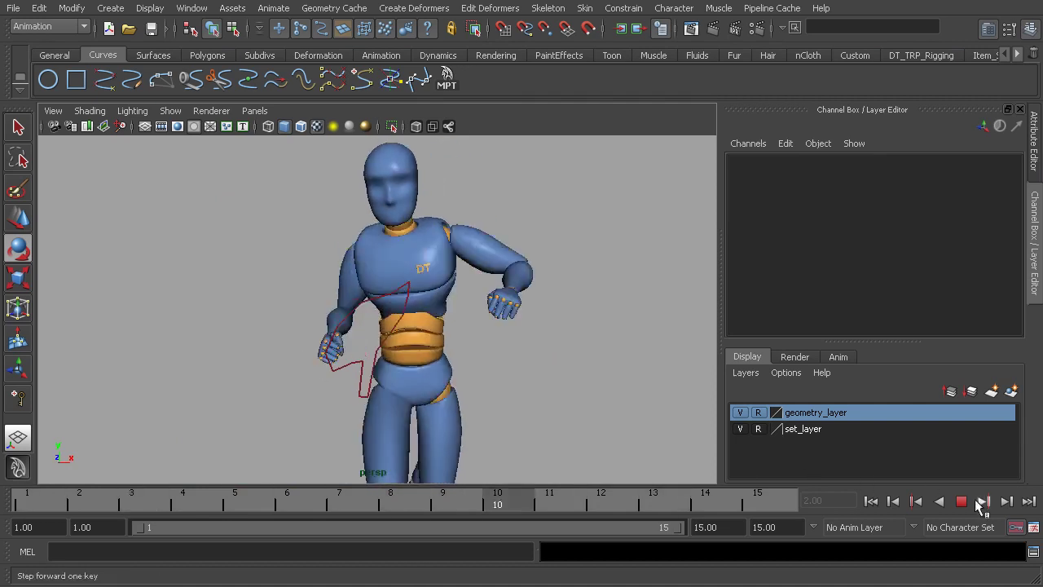
click(937, 501)
Delete the right hand's motion trail and show NURBS curves and locators in the perspective view again
drag(324, 350, 329, 355)
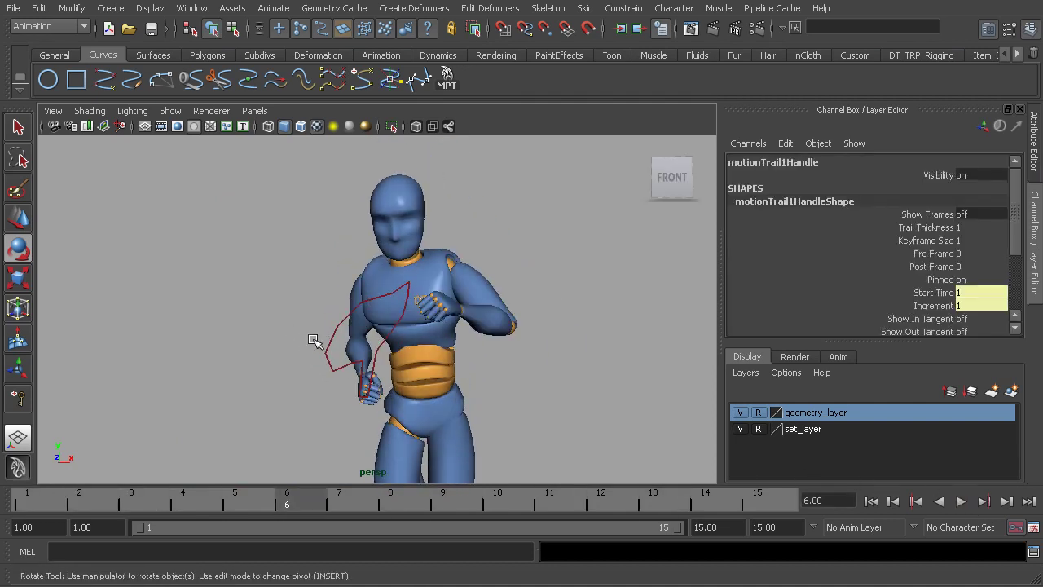
key(Delete)
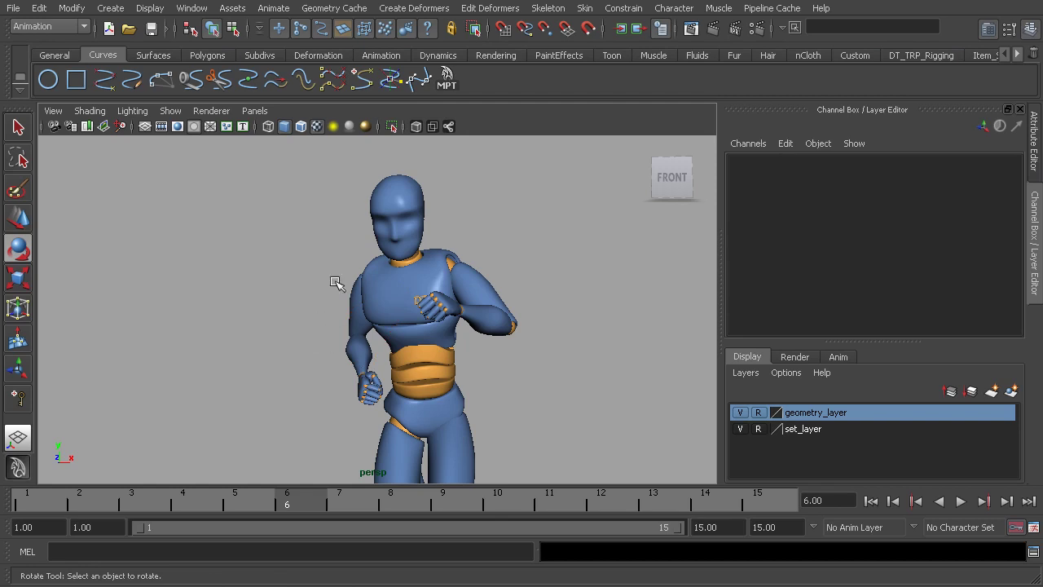
click(169, 116)
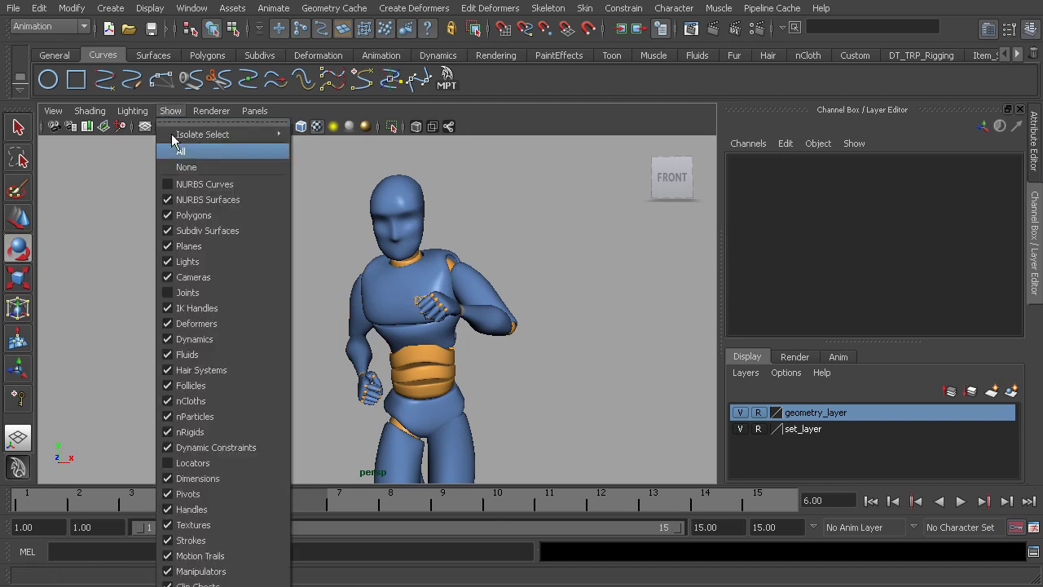
click(194, 182)
click(170, 112)
click(249, 462)
Delete the locator attached to the right hand
alt+drag(339, 440, 284, 373)
key(e)
click(308, 394)
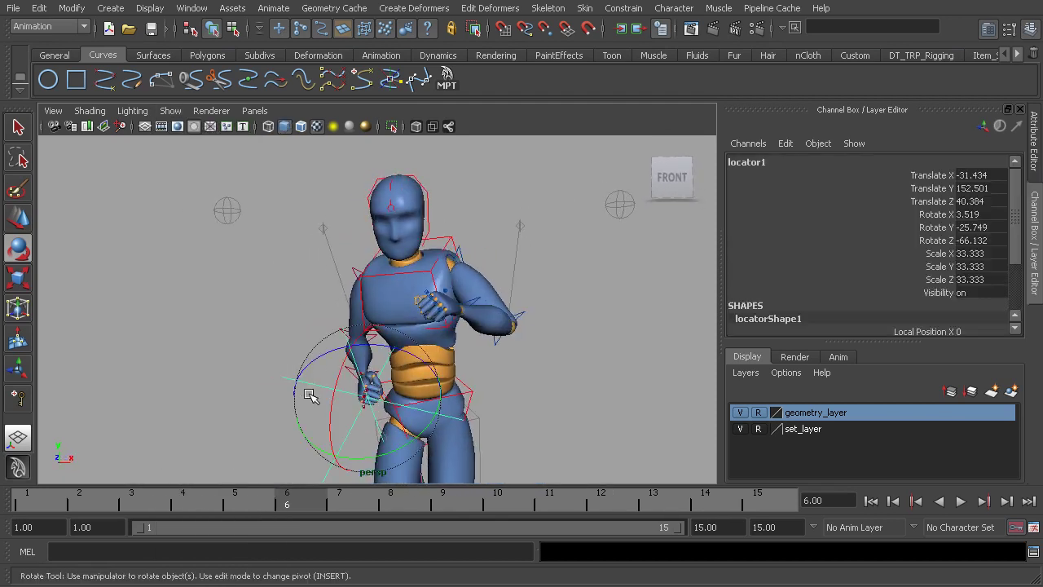
click(311, 395)
Select the right arm's FK control and switch the workspace to the Persp/Graph saved layout
alt+drag(318, 329, 394, 330)
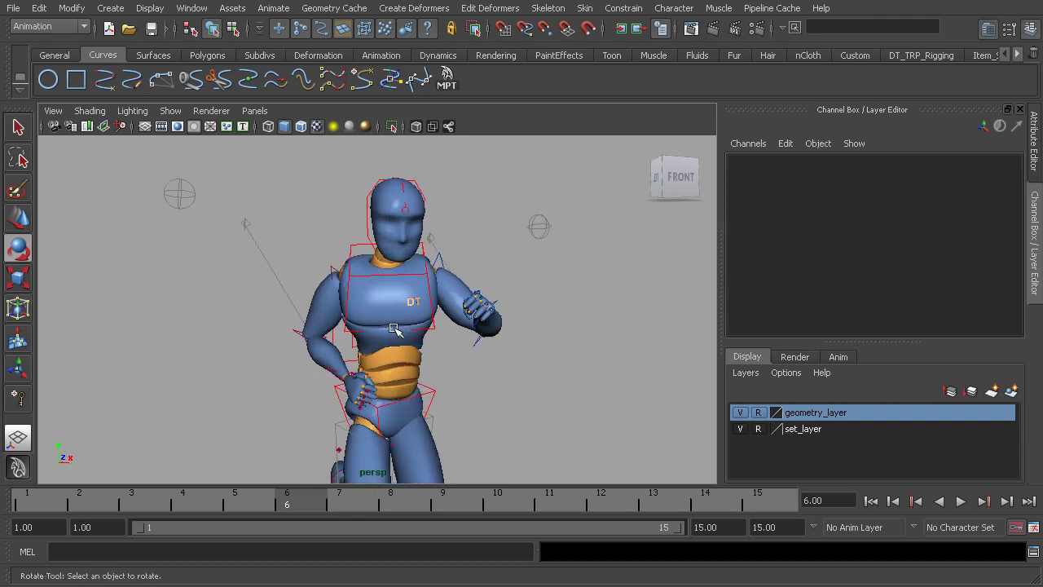
click(328, 265)
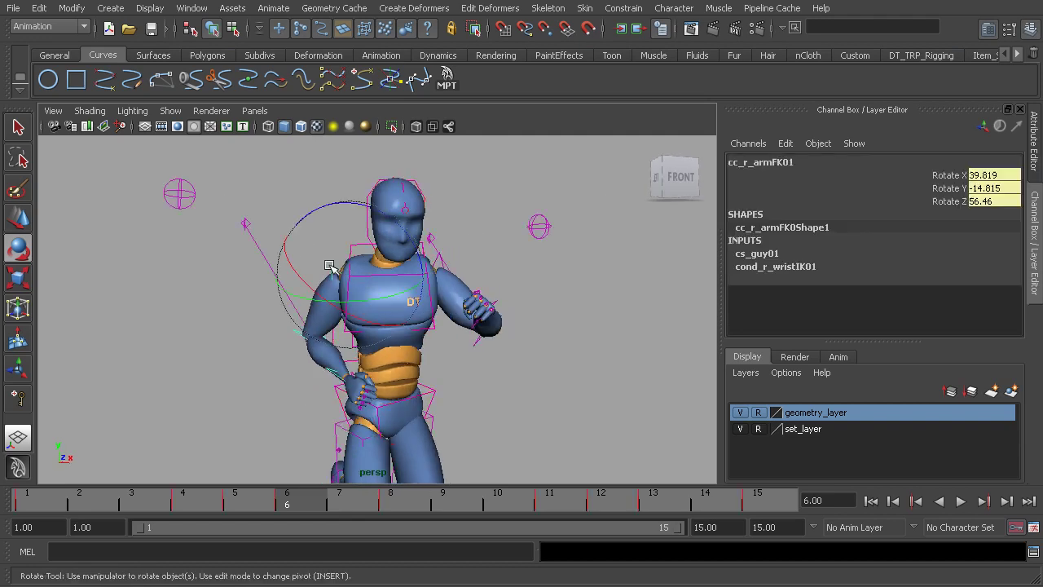
click(259, 111)
mouse_move(346, 238)
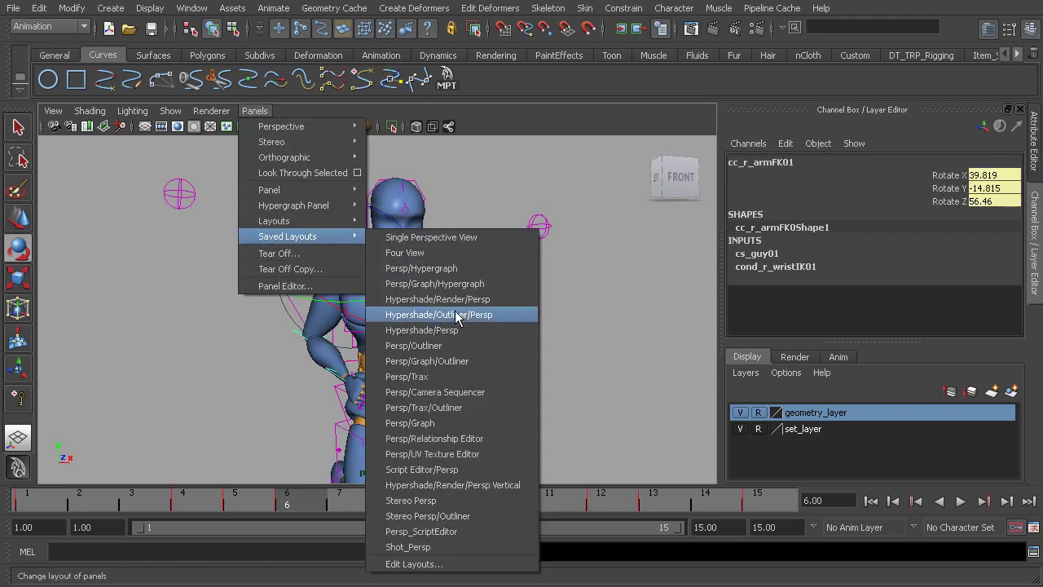
click(465, 423)
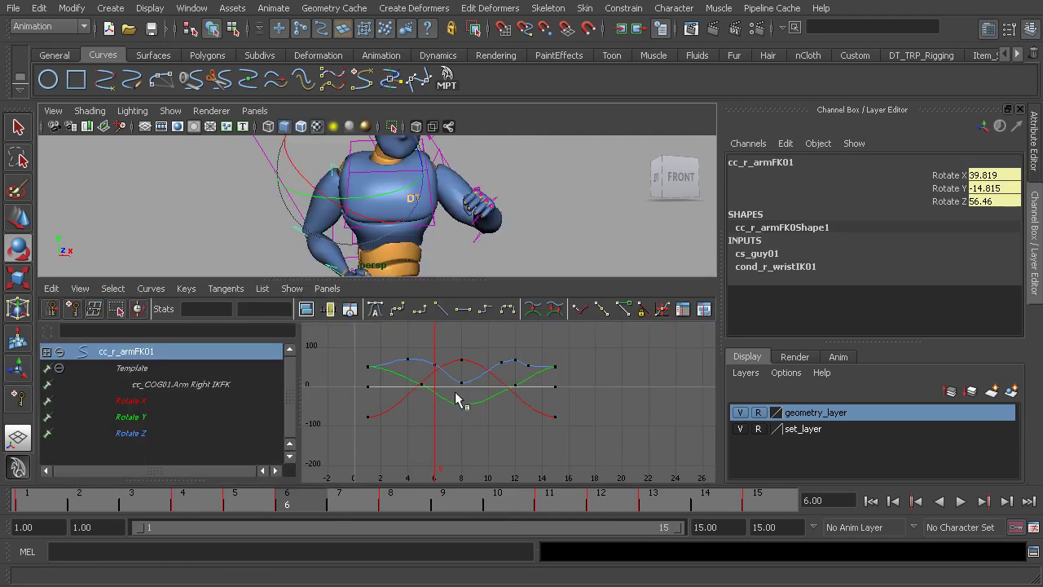
Isolate the arm control's Rotate X, Y and Z curves one after another and turn on the Infinity display in the graph
click(148, 400)
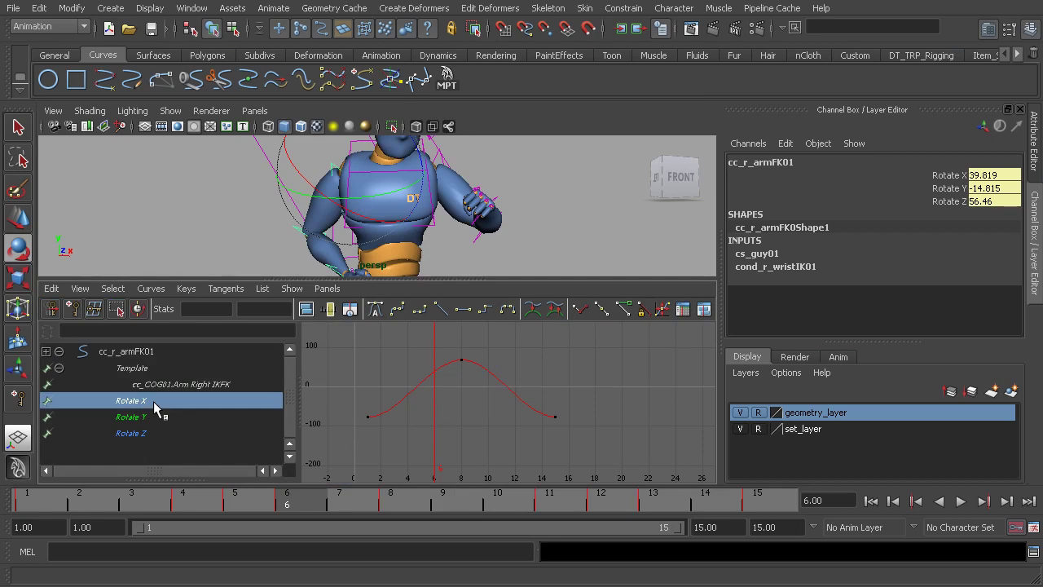
click(145, 418)
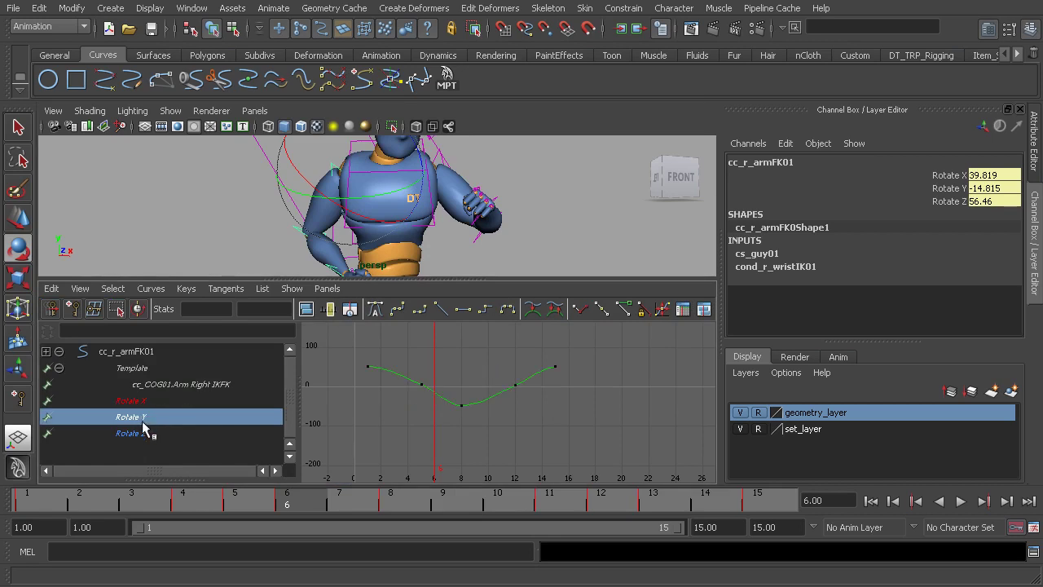
click(150, 434)
click(83, 290)
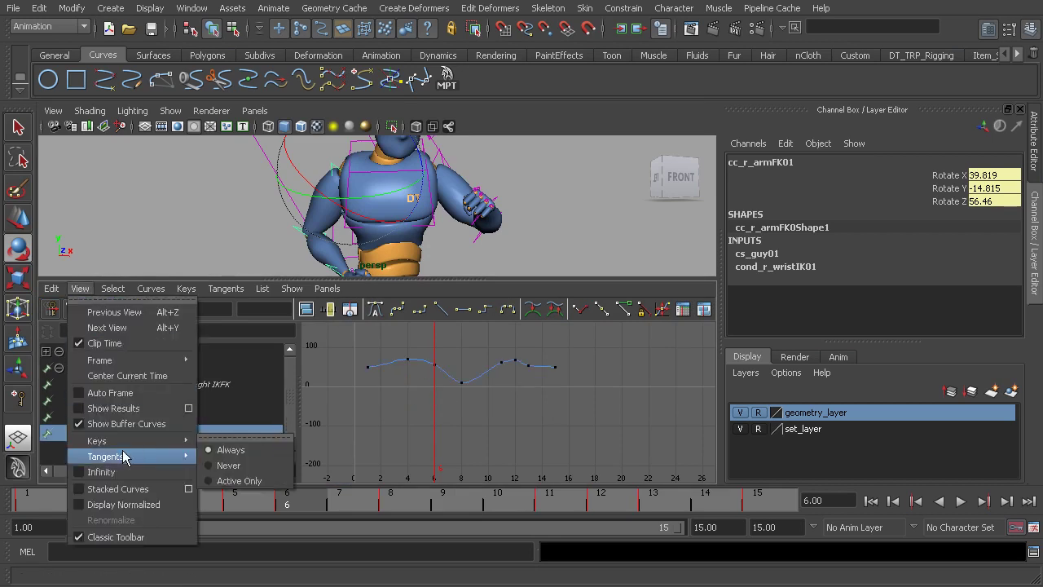
click(155, 454)
Examine the arm control's Rotate Y and Rotate Z curves up close, checking the tangents of the frame 13 key on Rotate Z
click(154, 417)
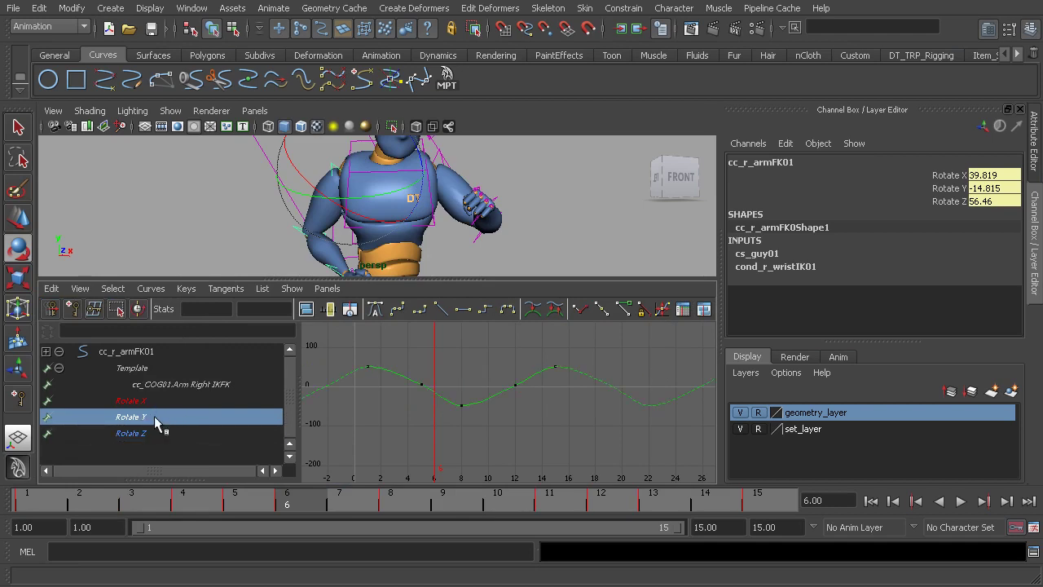
alt+right_drag(384, 418, 397, 408)
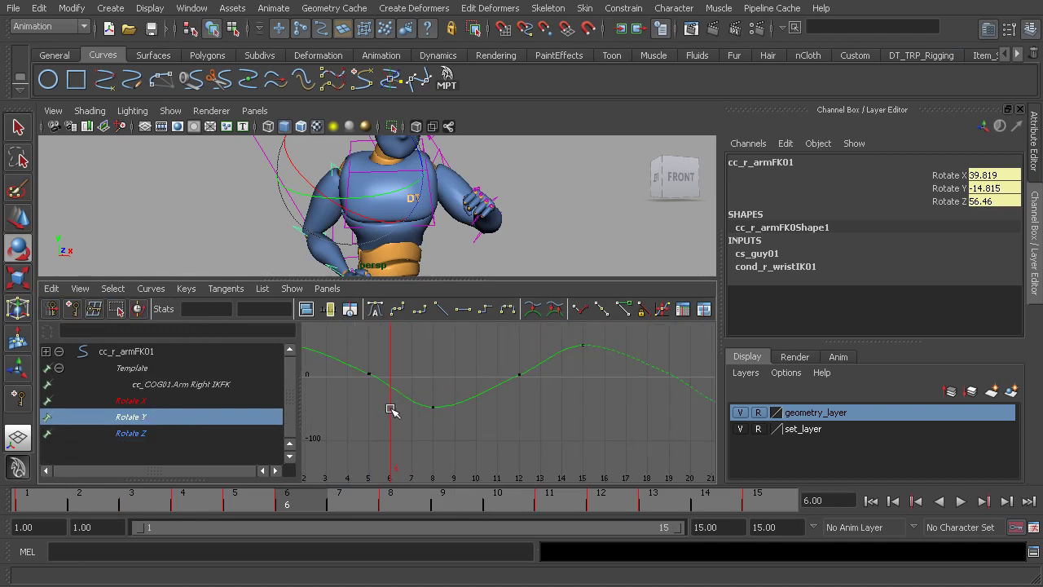
click(143, 436)
key(f)
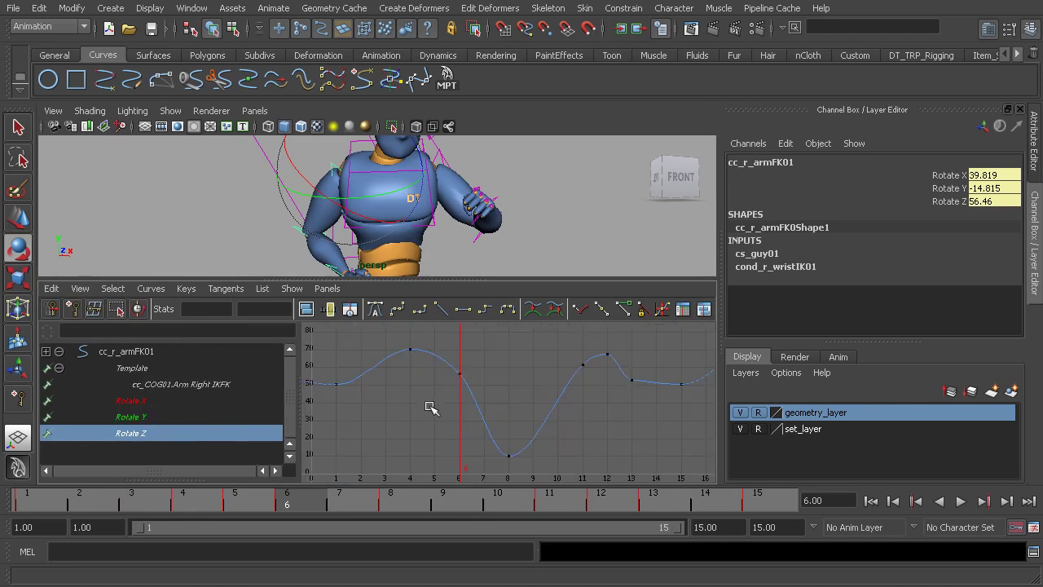
alt+middle_drag(554, 389, 458, 406)
alt+right_drag(438, 429, 460, 405)
alt+middle_drag(513, 402, 491, 407)
drag(508, 389, 551, 417)
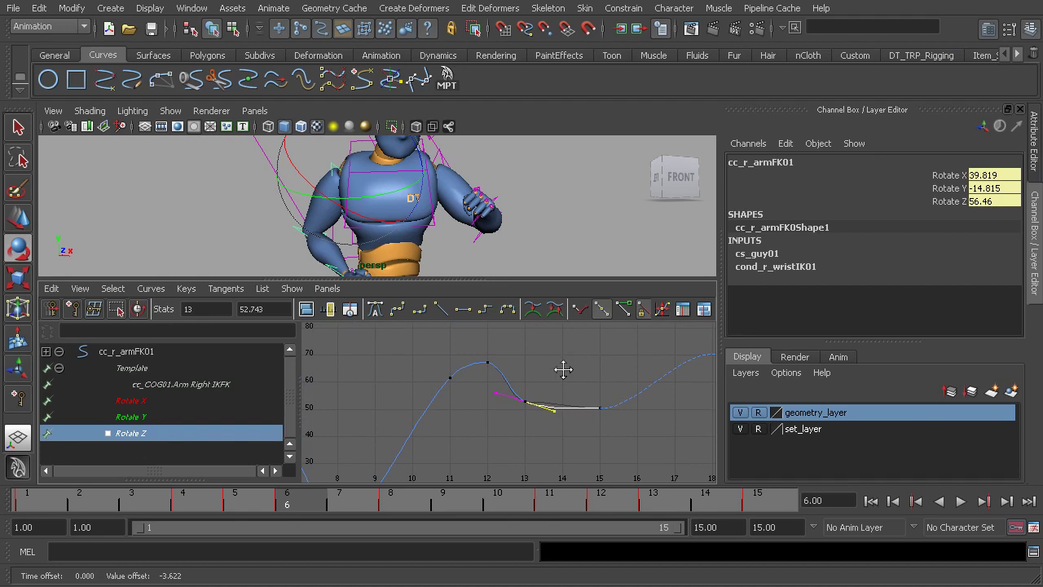
alt+right_drag(551, 384, 582, 396)
click(521, 367)
alt+middle_drag(522, 366, 430, 377)
alt+right_drag(430, 377, 562, 413)
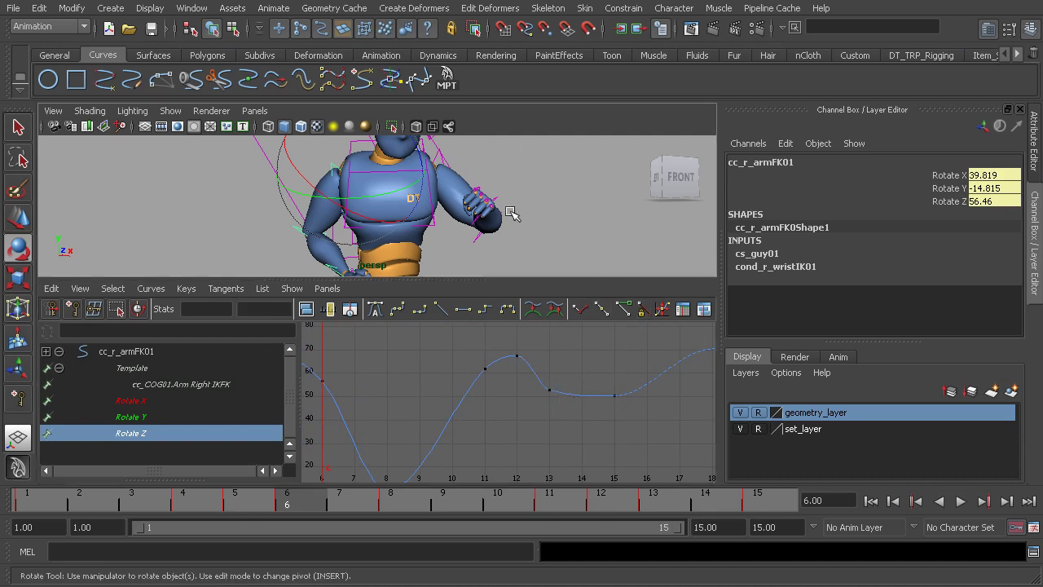
Maximize the perspective view, hide its NURBS curves and deselect the arm control
key(space)
alt+right_drag(529, 225, 440, 264)
alt+drag(443, 268, 365, 262)
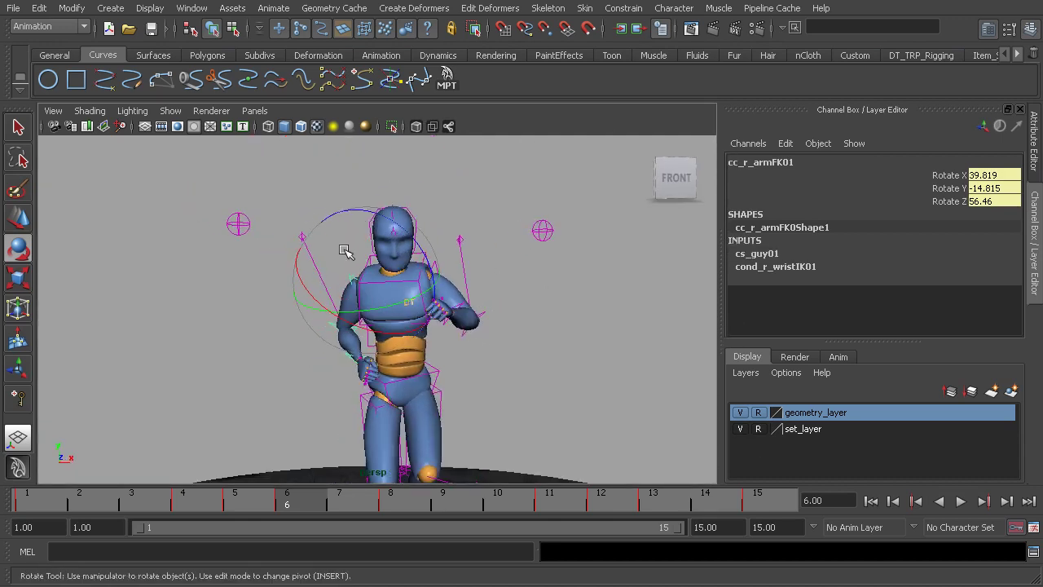
click(170, 110)
click(186, 188)
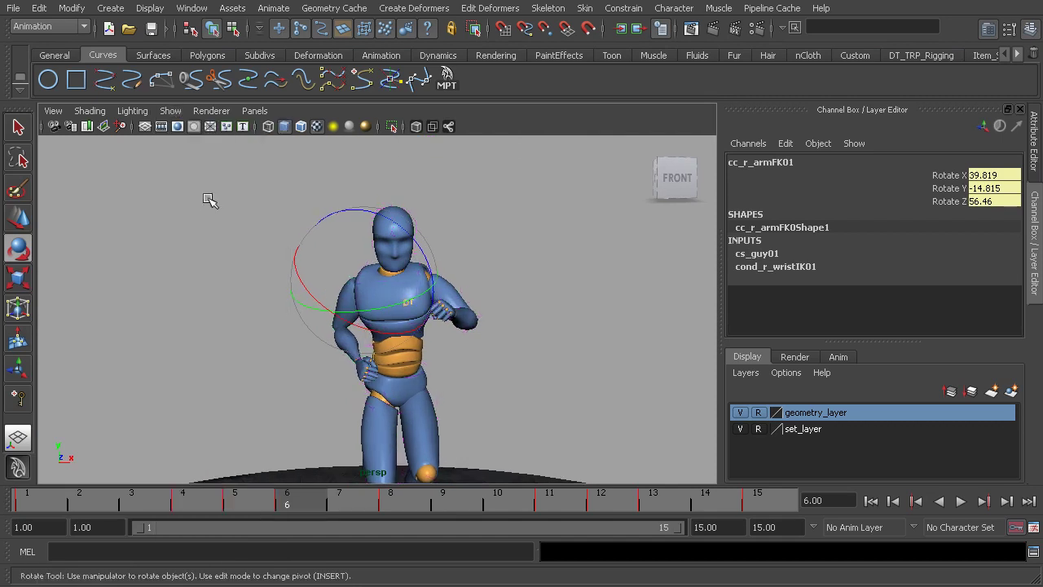
click(266, 235)
alt+drag(267, 234, 433, 310)
Play the run cycle and examine the arm swing from several front angles, stopping playback at frame 12
click(961, 501)
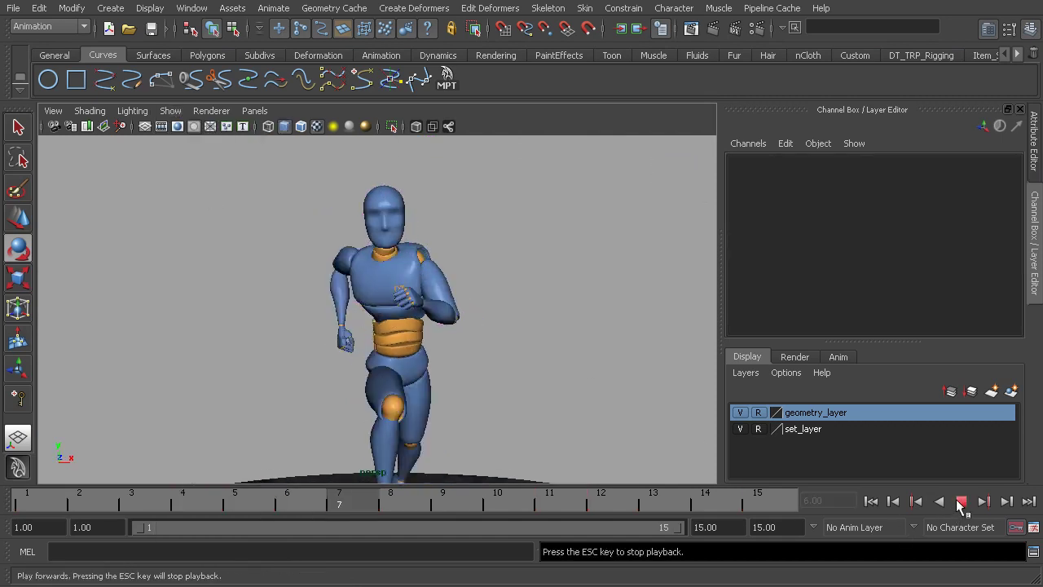
alt+drag(522, 360, 484, 360)
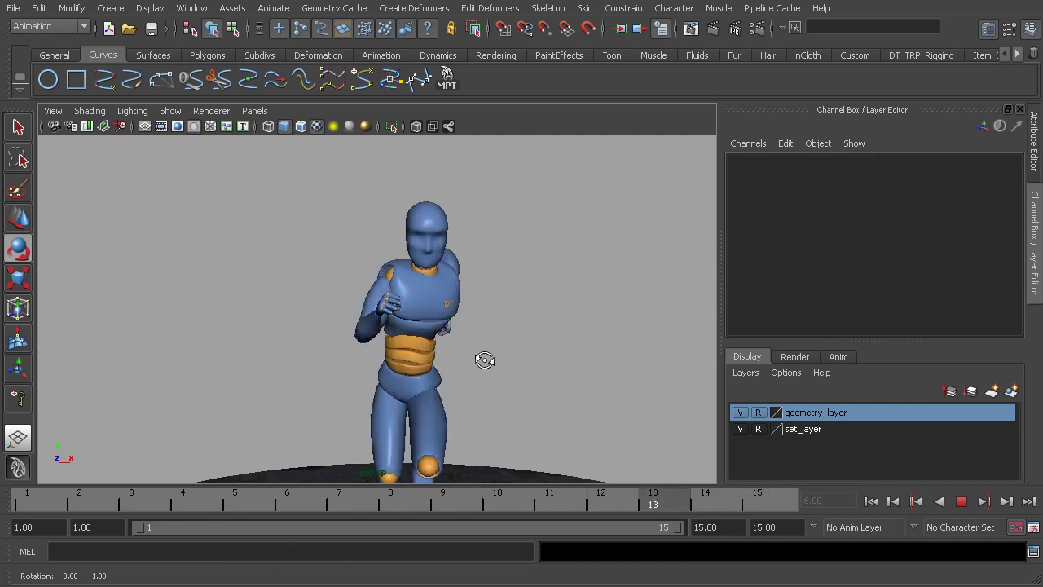
alt+drag(496, 361, 464, 324)
alt+drag(368, 312, 389, 330)
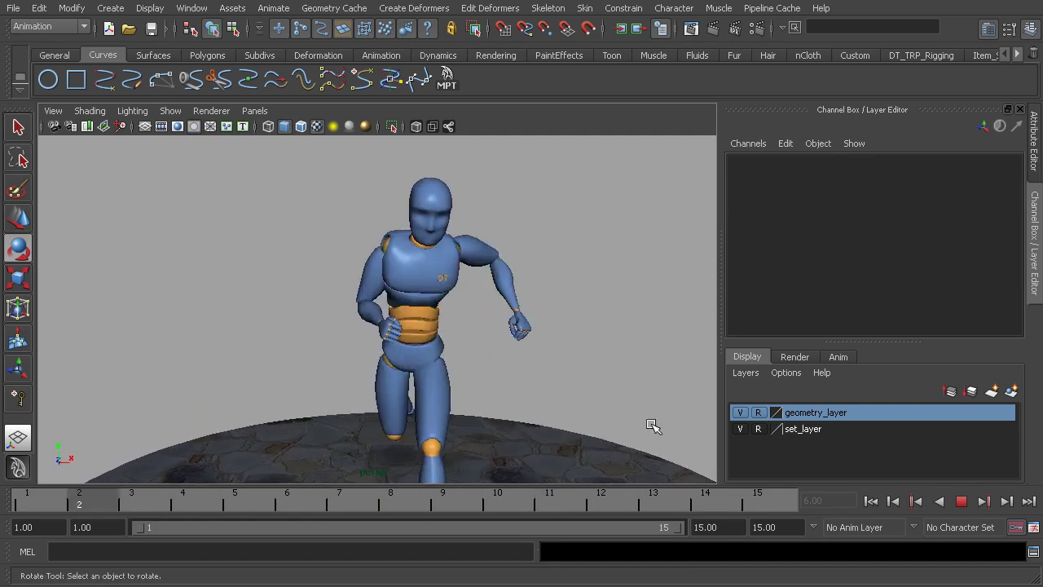
click(962, 501)
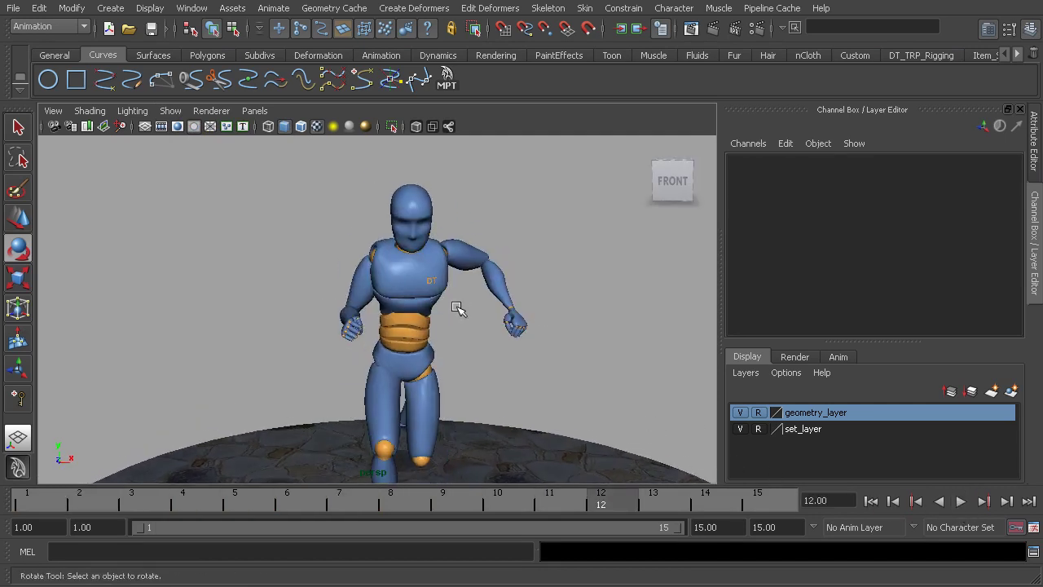